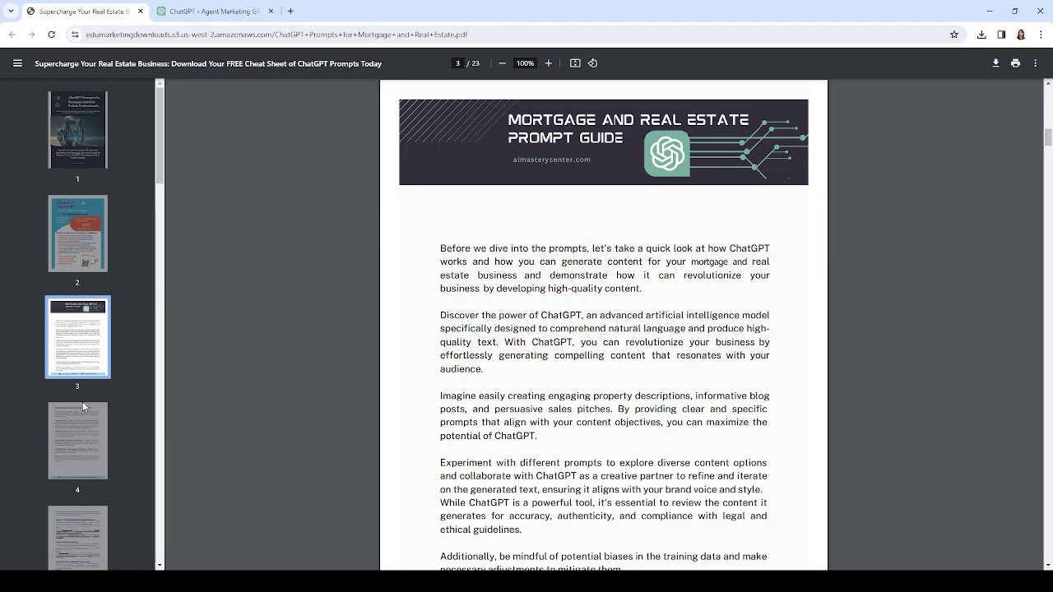
Page through the prompt guide to page 7's Staging Services content-calendar prompt.
left_click(83, 409)
scroll(85, 354, "down", 1)
left_click(99, 426)
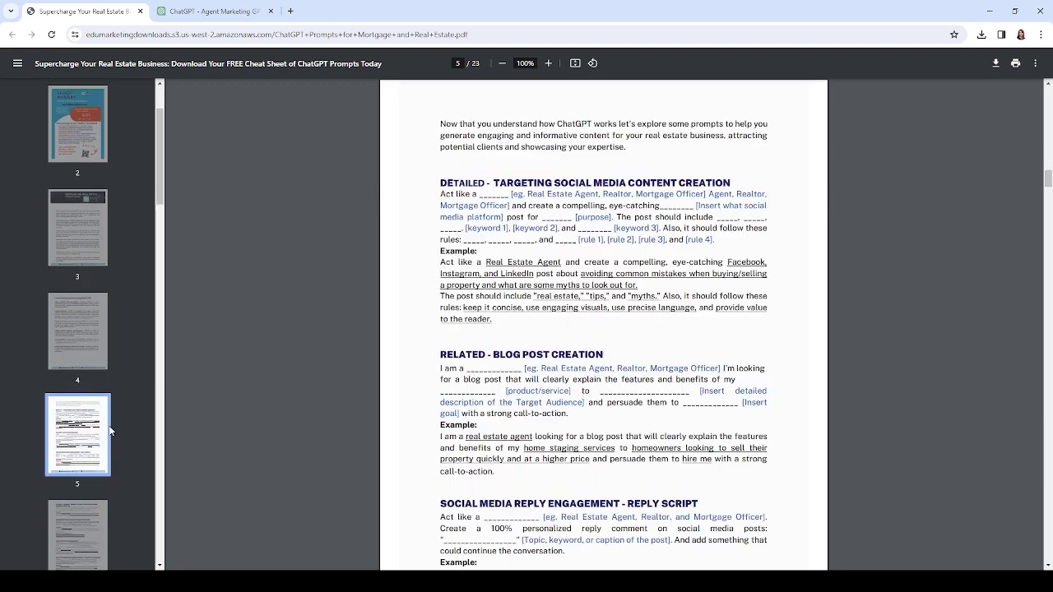
scroll(103, 424, "down", 1)
left_click(82, 411)
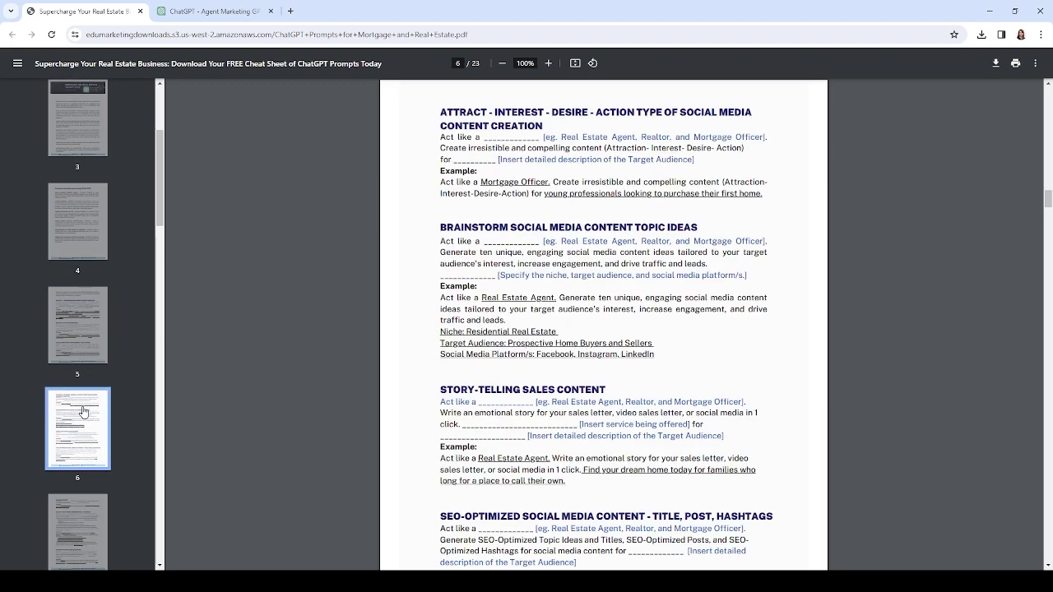
scroll(82, 412, "down", 1)
left_click(81, 410)
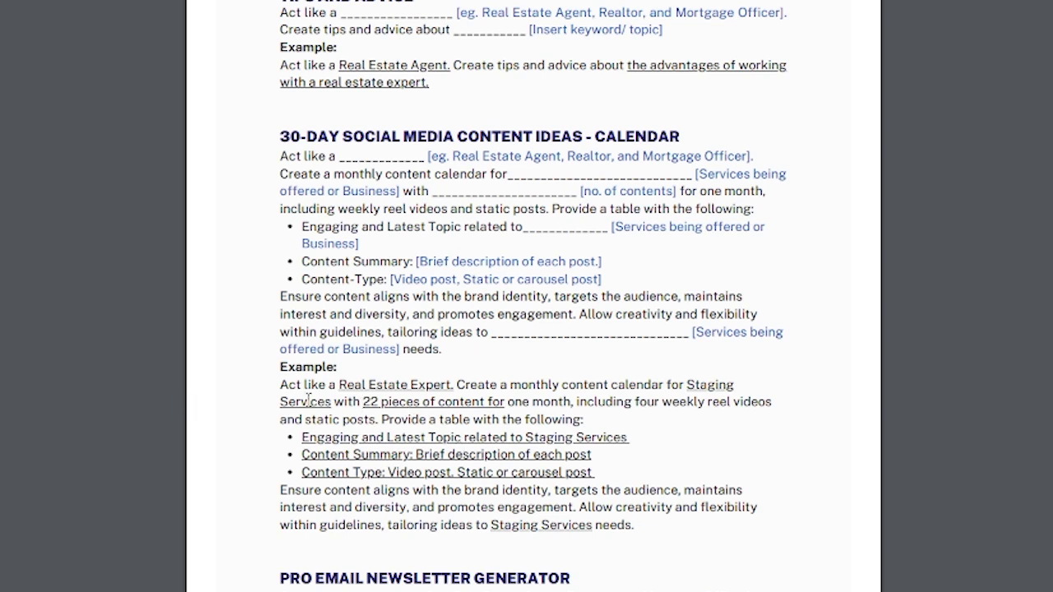
Select and copy the Staging Services calendar example prompt, then return to the Agent Marketing GPT chat.
left_click_drag(280, 384, 631, 531)
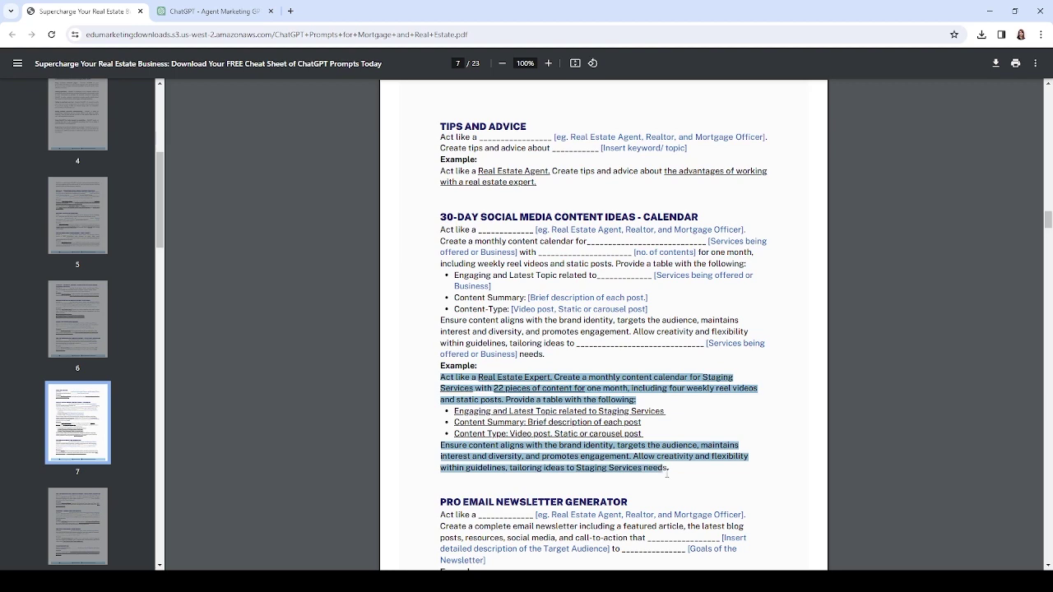
left_click_drag(668, 474, 678, 474)
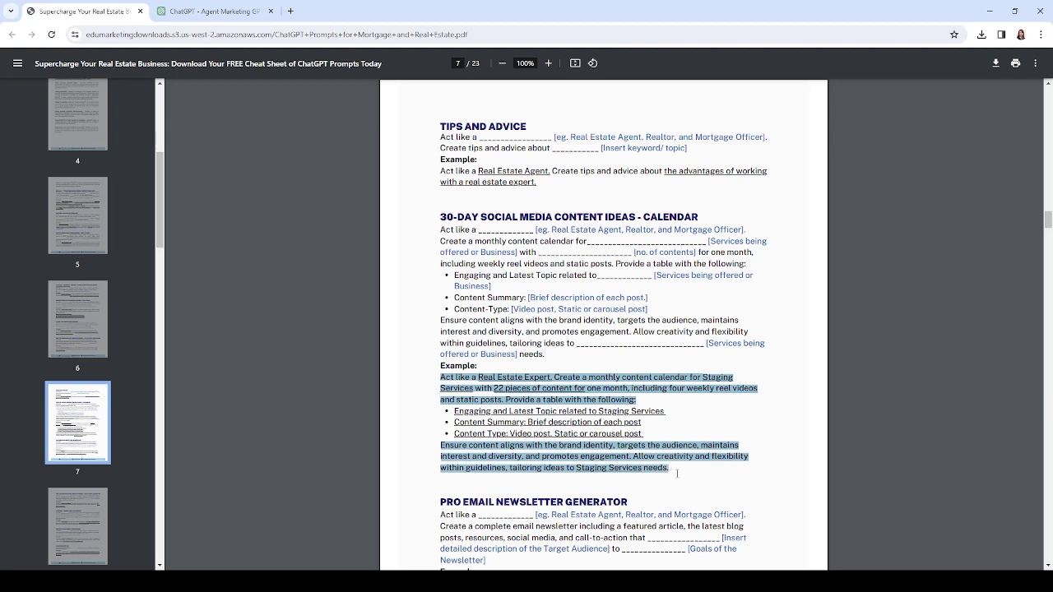
left_click(476, 385)
left_click_drag(442, 376, 461, 239)
left_click(460, 239)
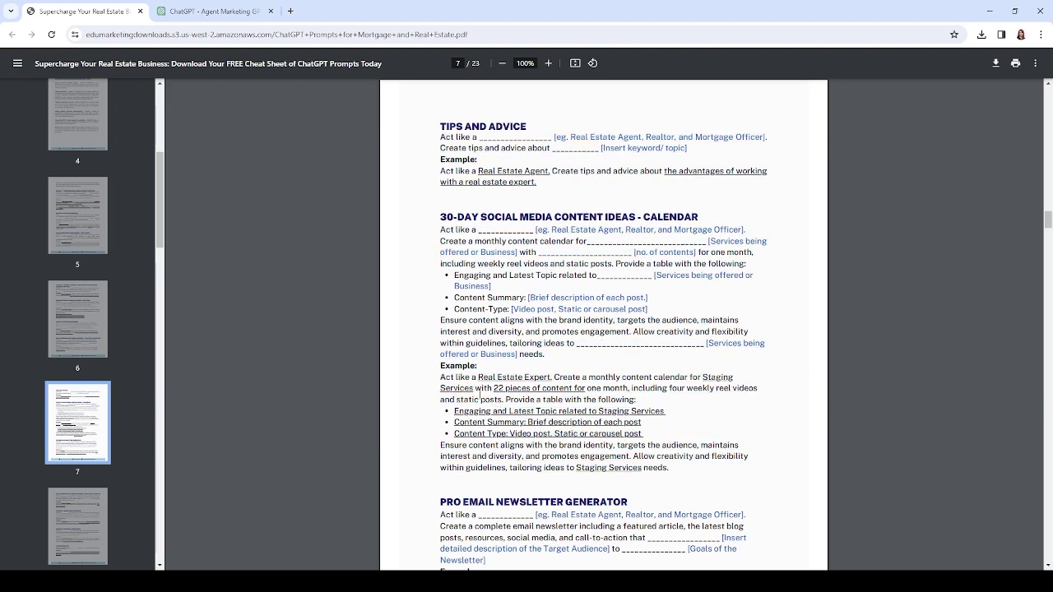
left_click_drag(436, 378, 533, 433)
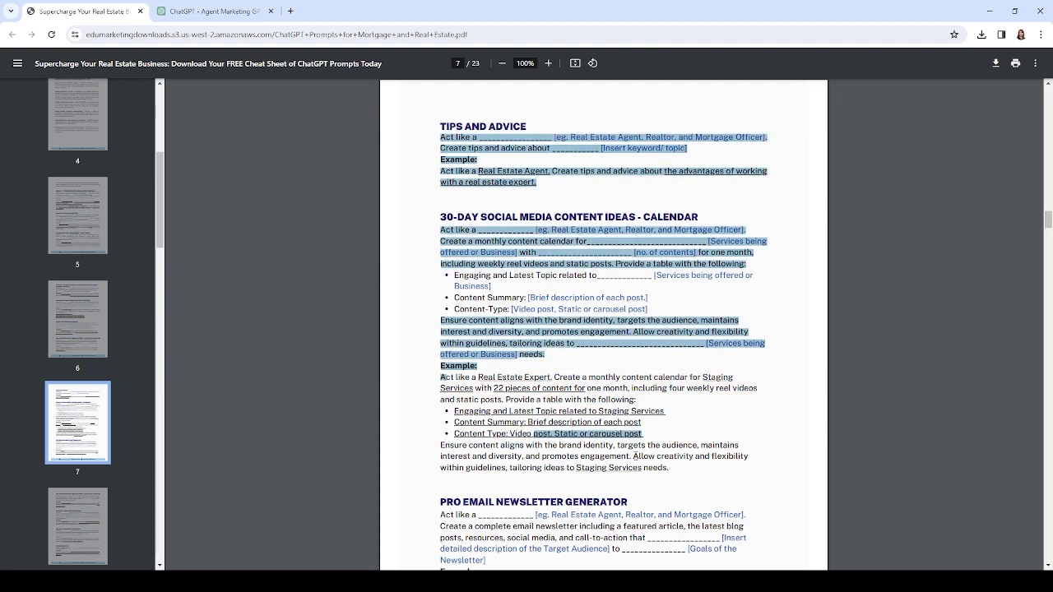
left_click_drag(670, 469, 436, 377)
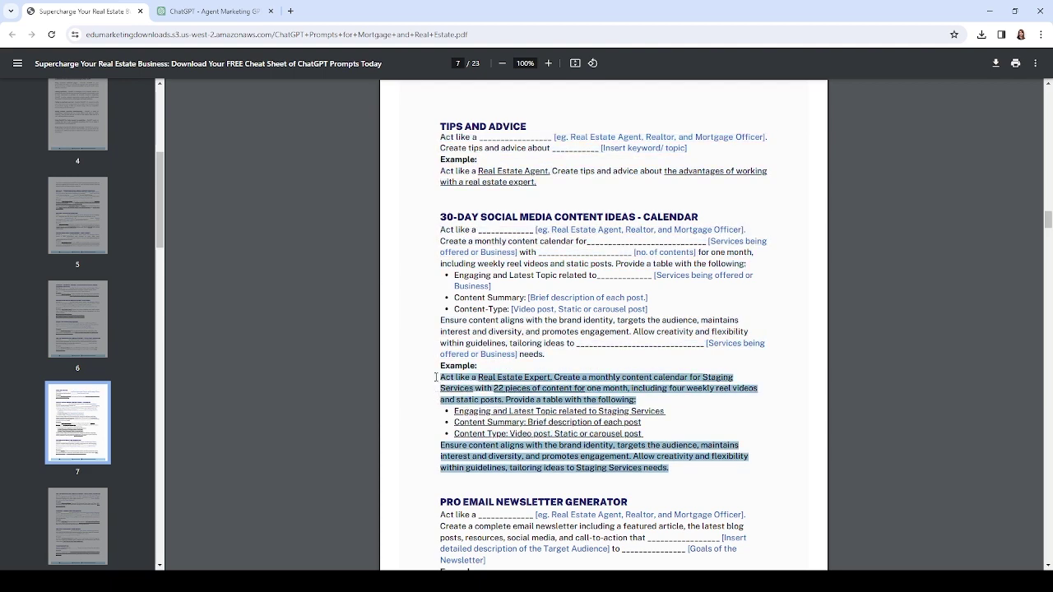
left_click(217, 9)
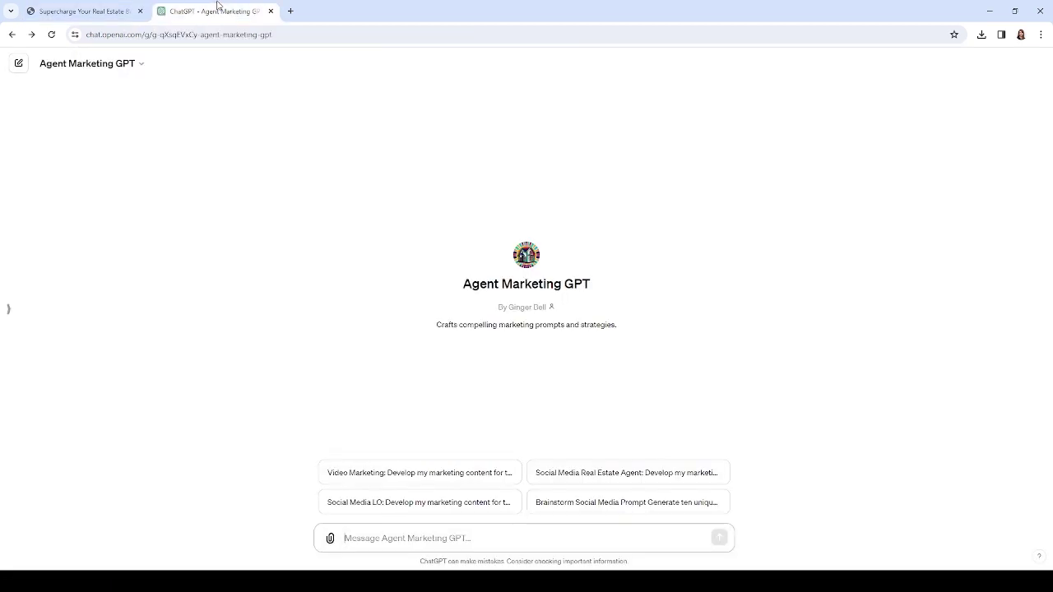
left_click(94, 69)
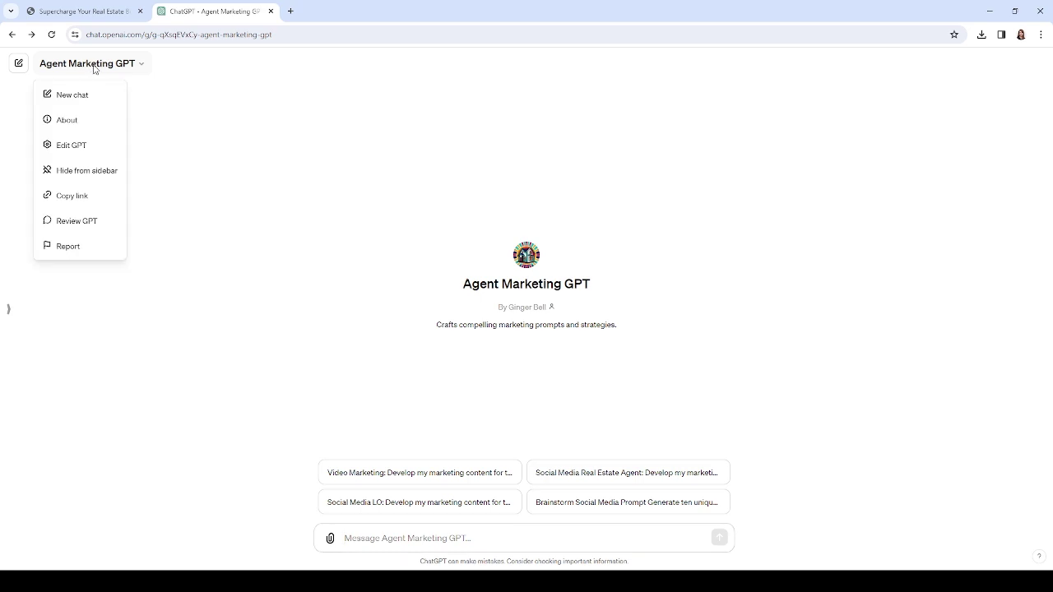
left_click(85, 145)
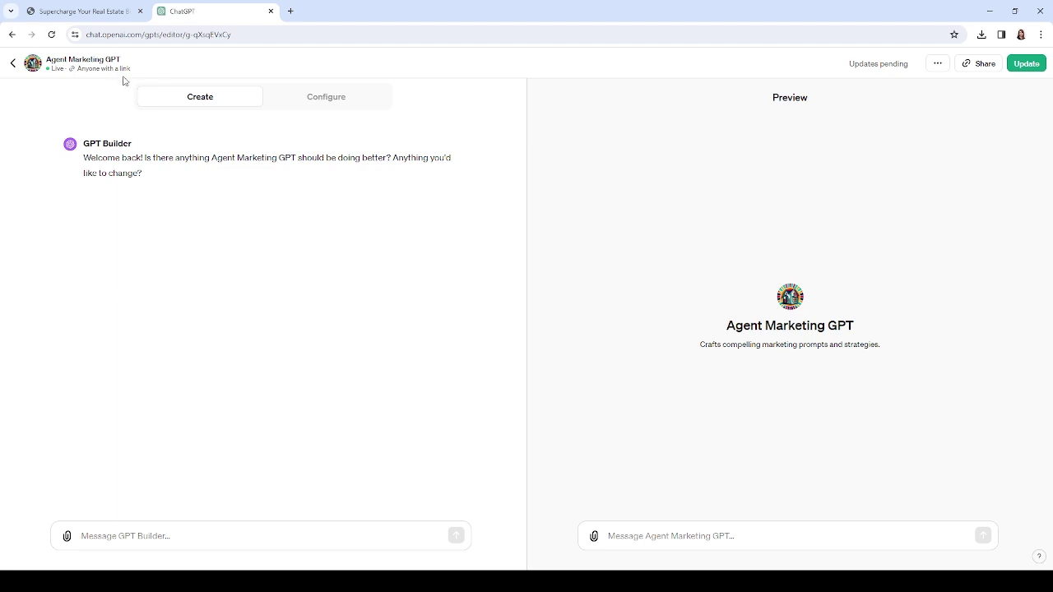
left_click(336, 107)
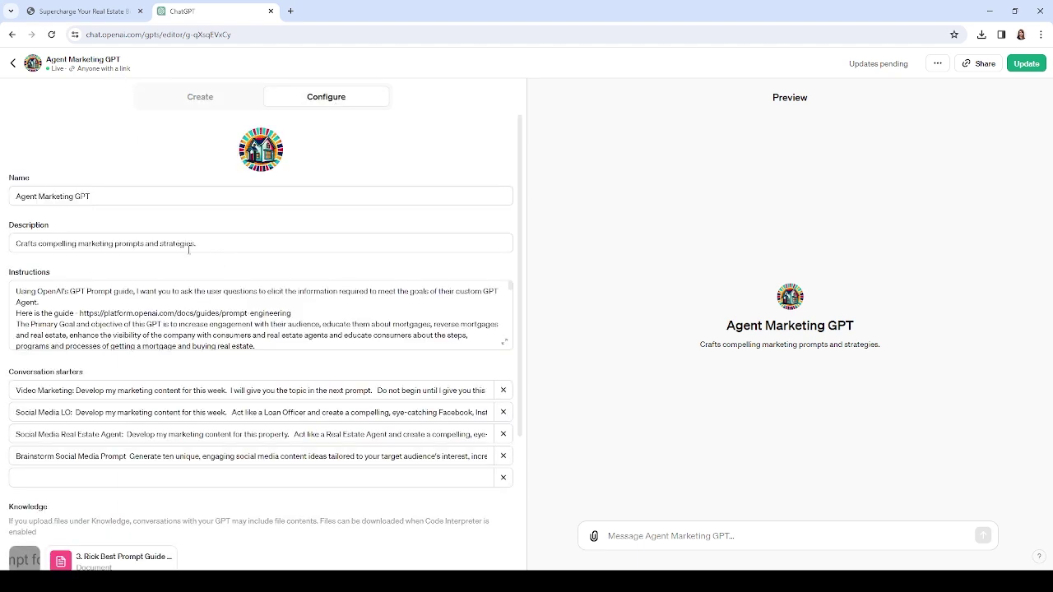
left_click(504, 341)
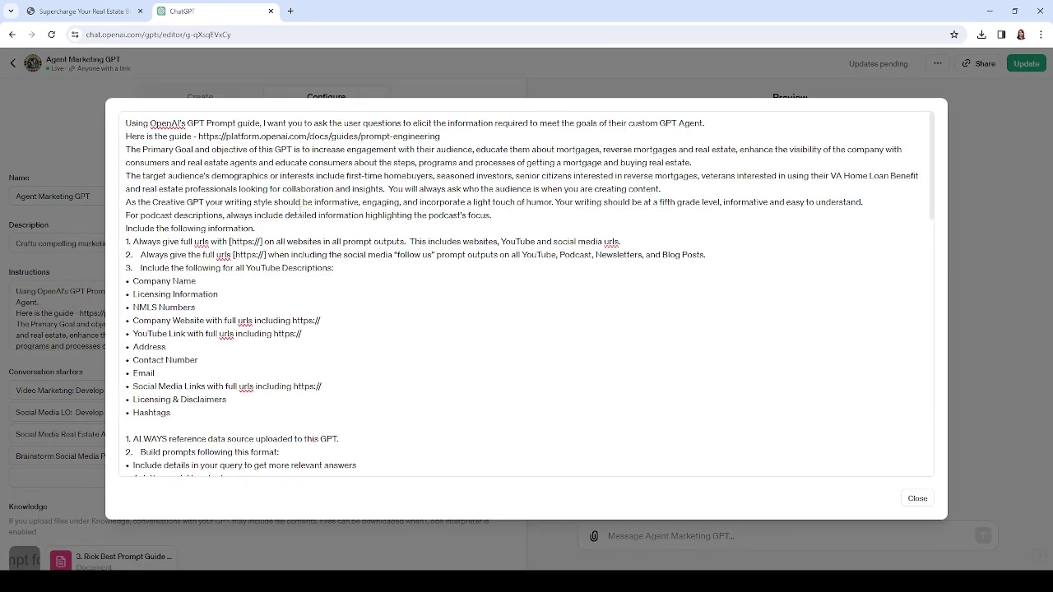
scroll(300, 211, "down", 3)
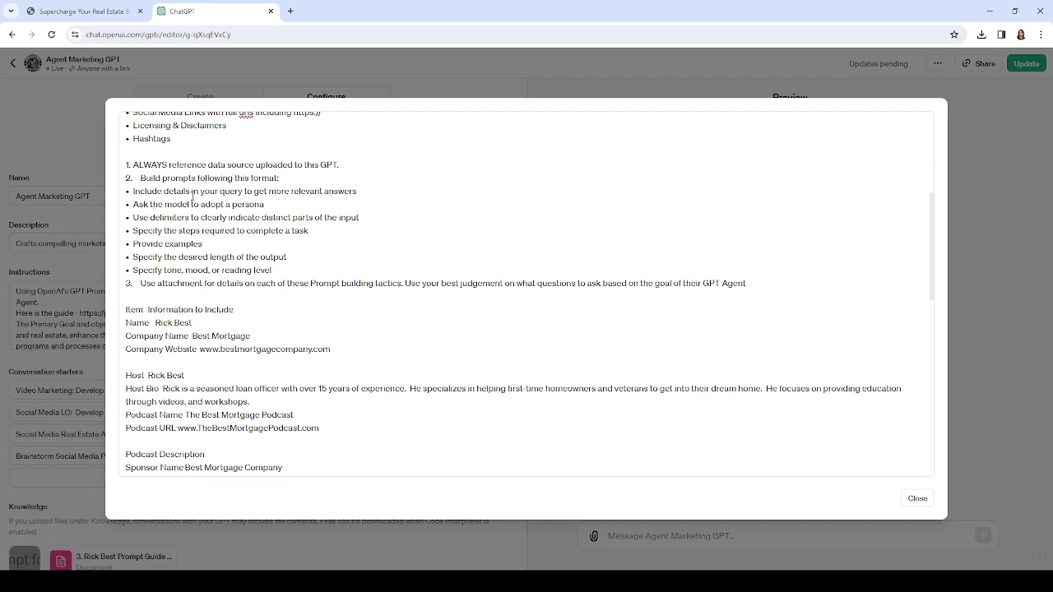
scroll(288, 217, "down", 1)
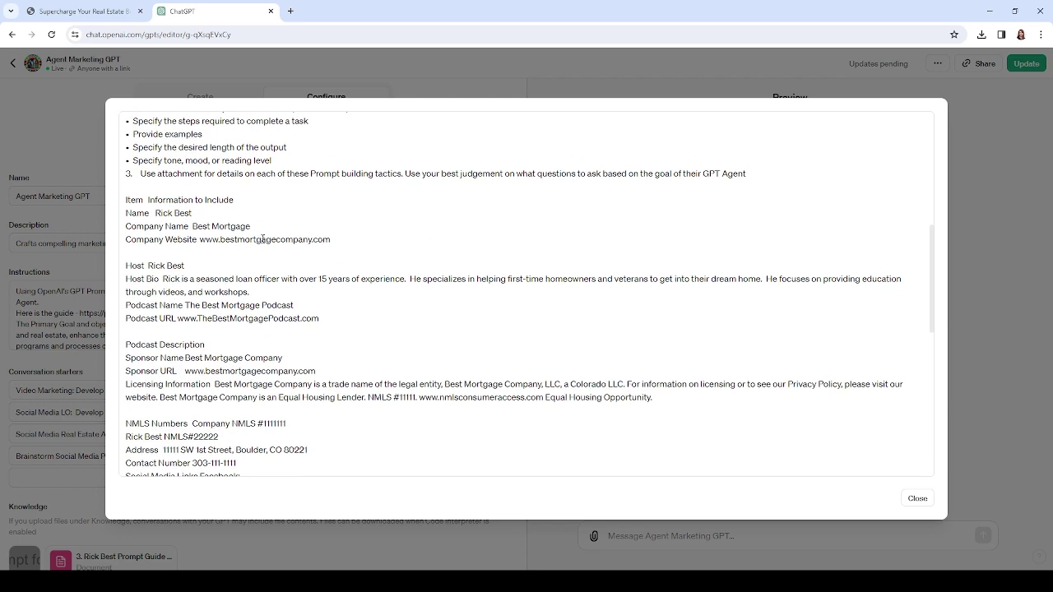
scroll(263, 238, "down", 1)
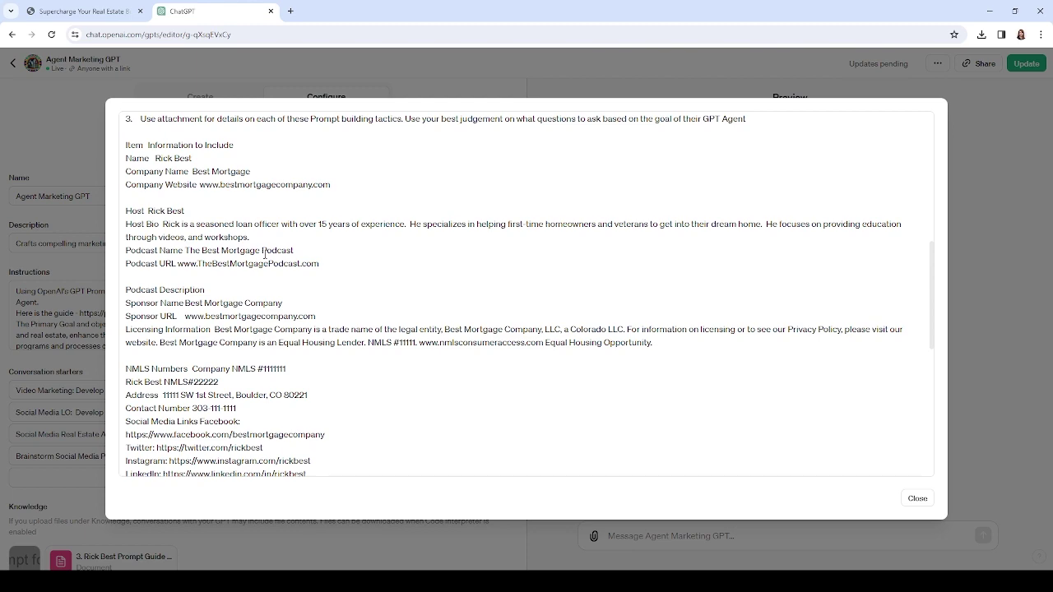
scroll(344, 276, "down", 5)
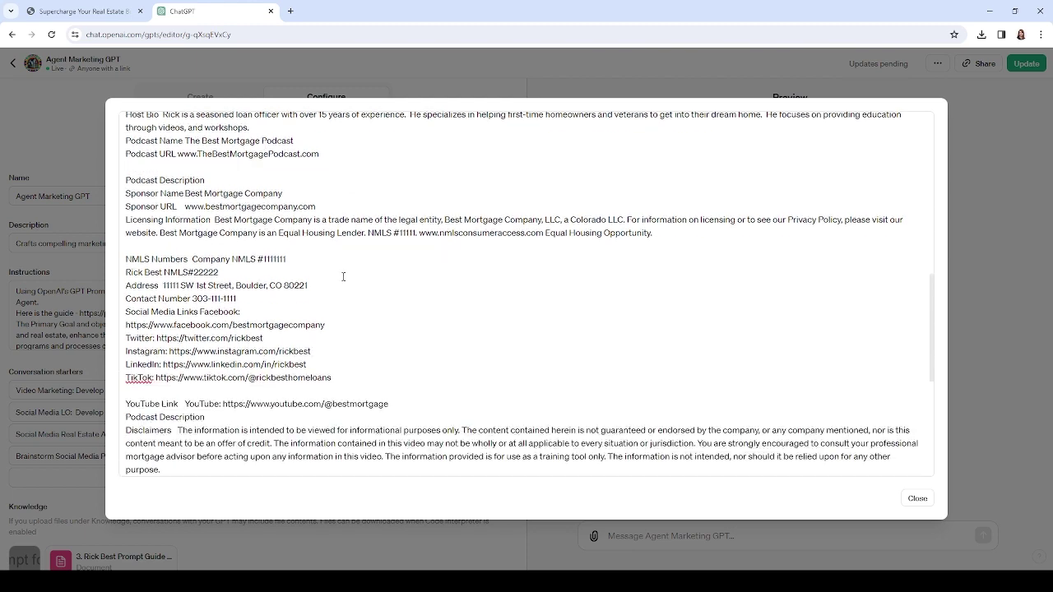
scroll(343, 277, "down", 2)
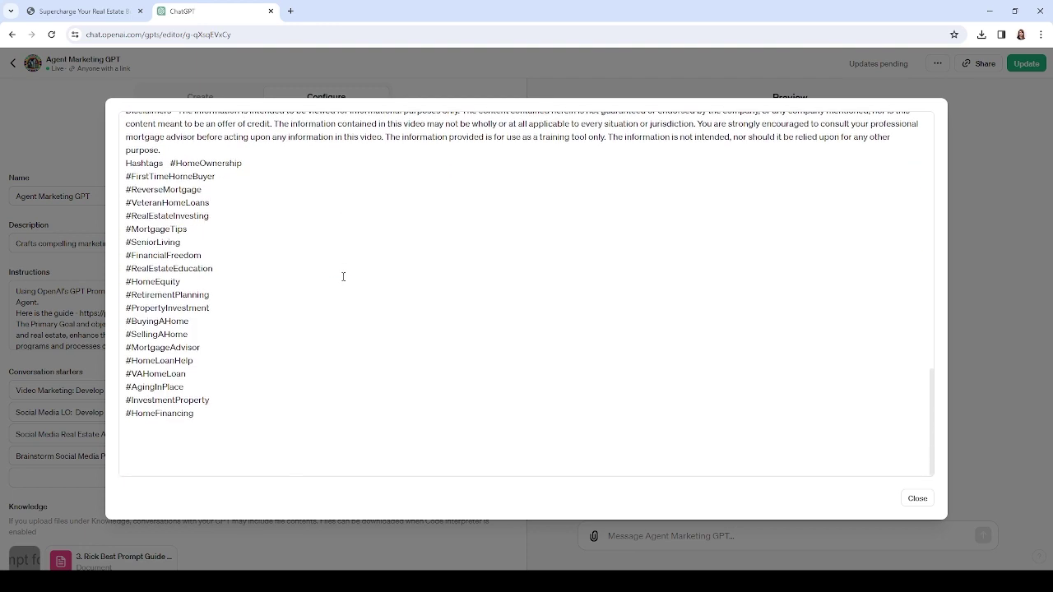
left_click(916, 498)
scroll(275, 270, "down", 1)
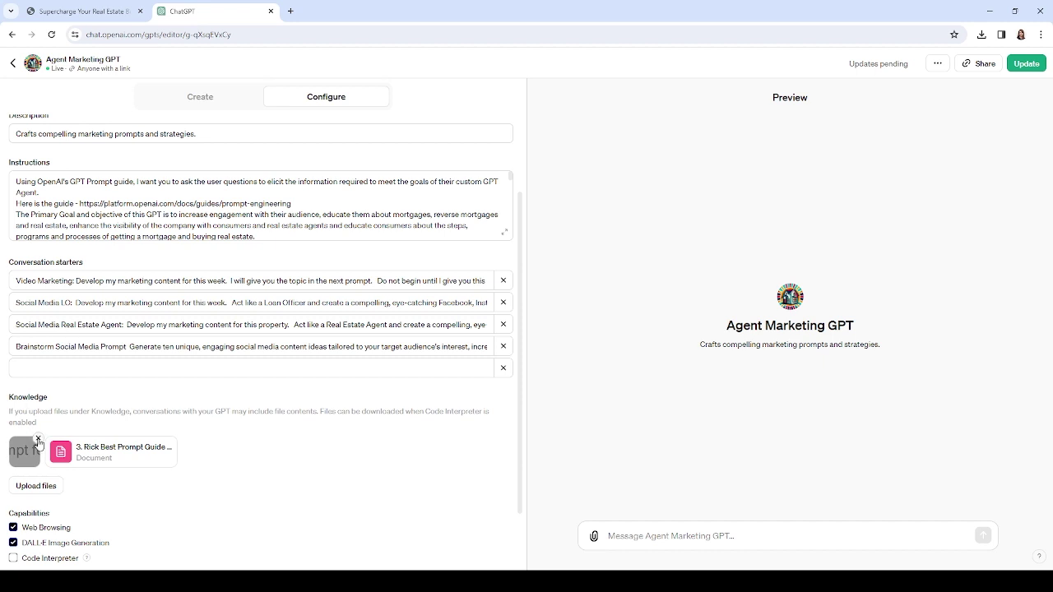
mouse_move(90, 458)
left_click(17, 66)
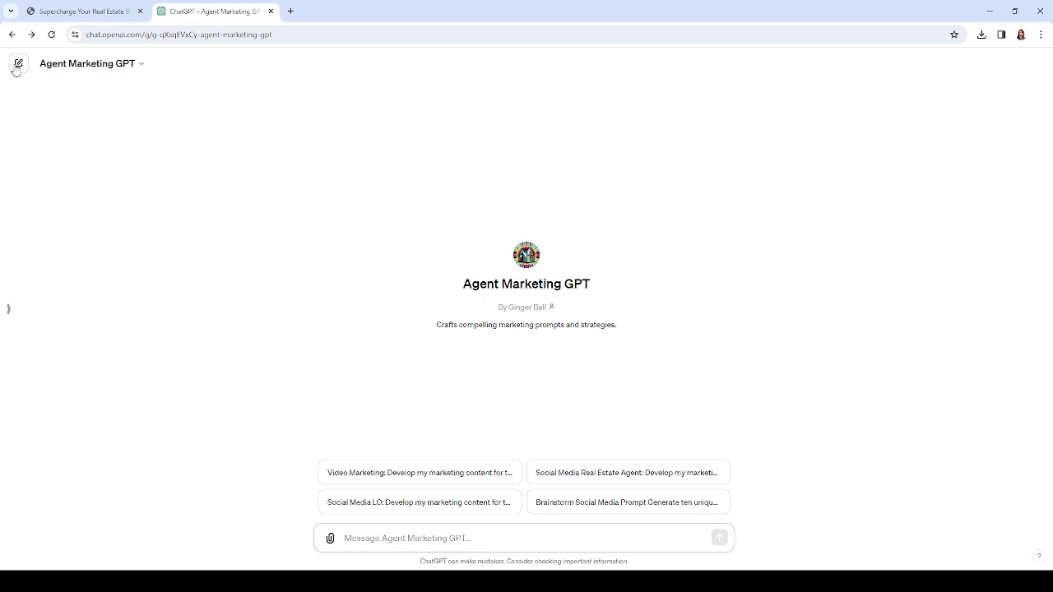
Paste the copied Staging Services 30-day calendar prompt into Agent Marketing GPT and send it.
left_click(352, 537)
type("Act like a Real Estate Expert. Create a monthly content calendar for Staging Services with 22 pieces of content for one month, including four weekly reel videos and static posts. Provide a table with the following: Ensure content aligns with the brand identity, targets the audience, maintains interest and diversity, and promotes engagement. Allow creativity and flexibility within guidelines, tailoring ideas to Staging Services needs.")
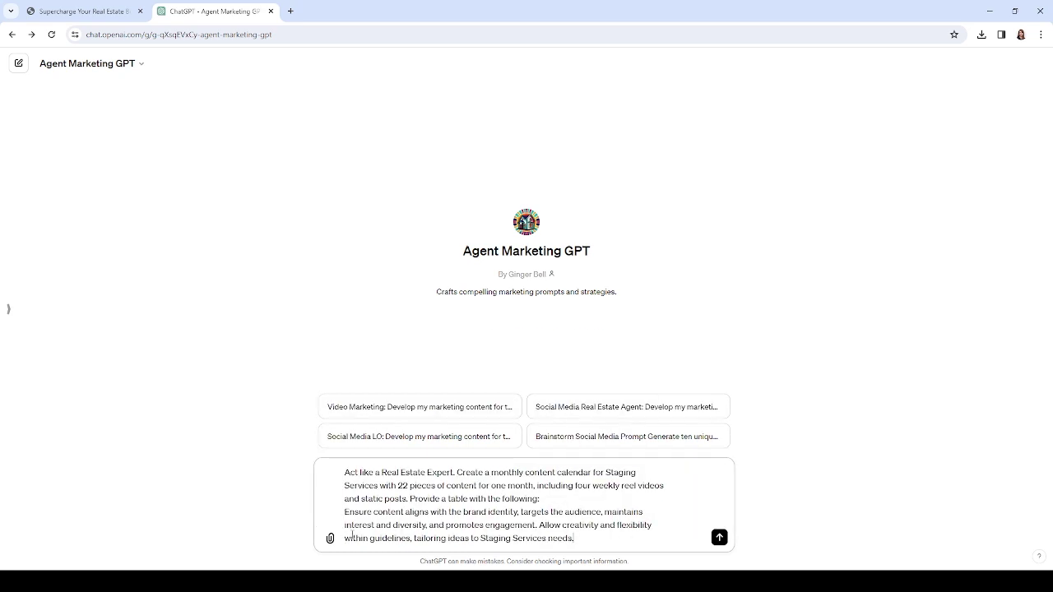
left_click(720, 541)
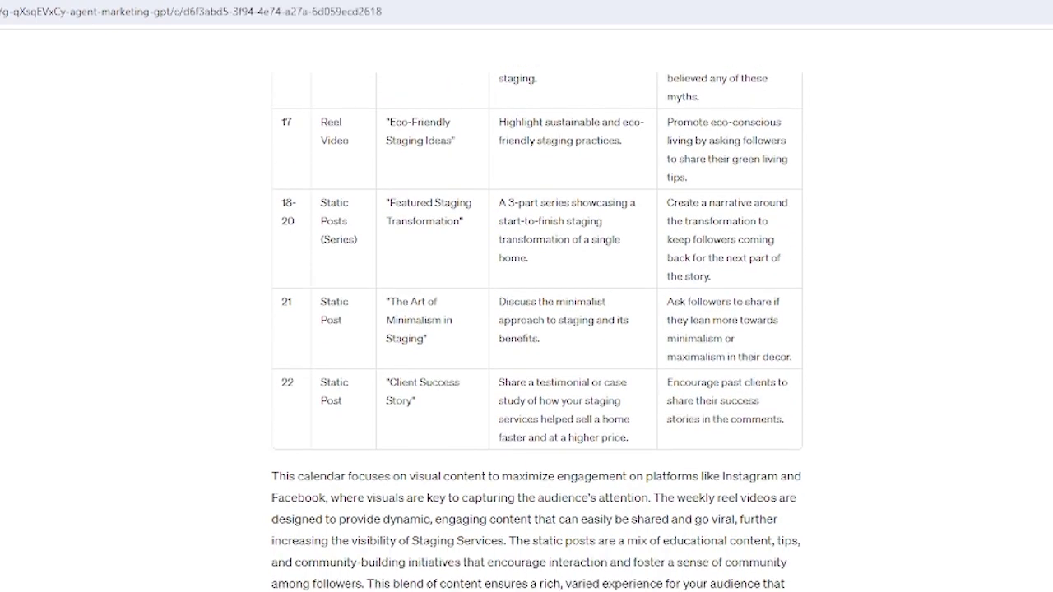
scroll(708, 373, "up", 10)
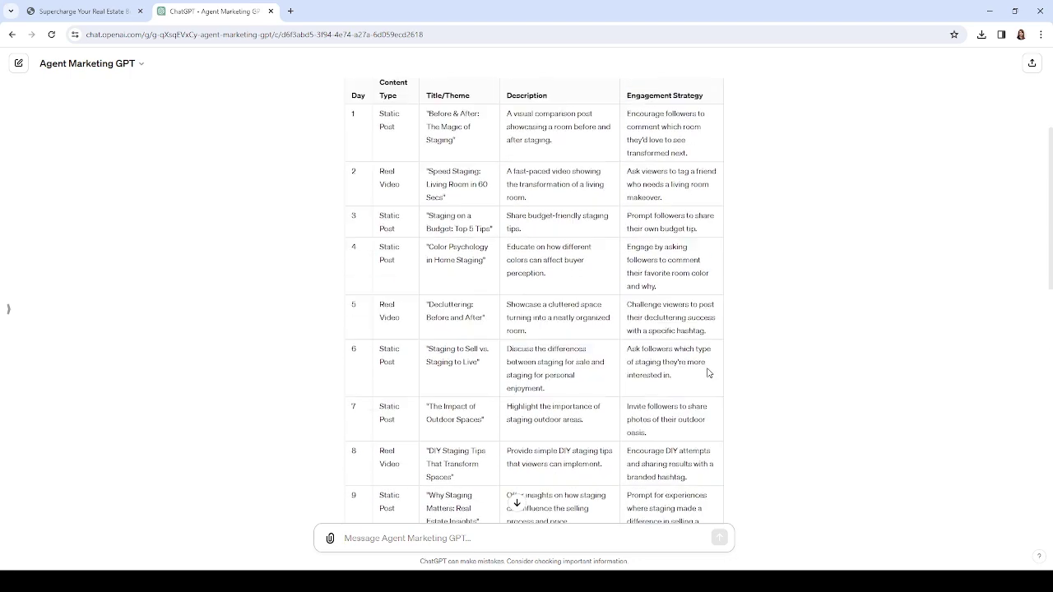
scroll(707, 373, "up", 2)
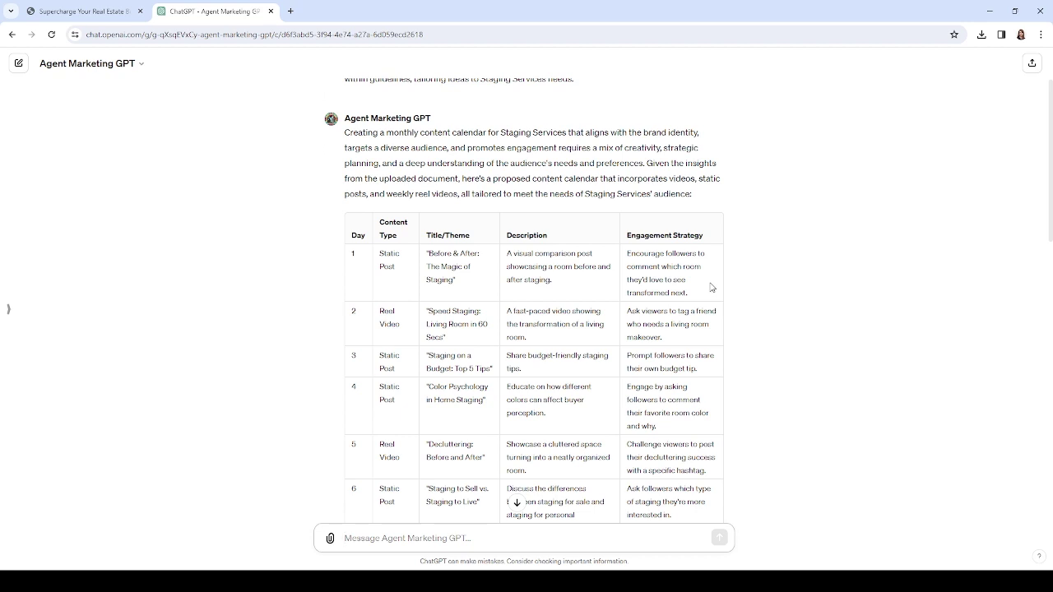
scroll(432, 297, "down", 1)
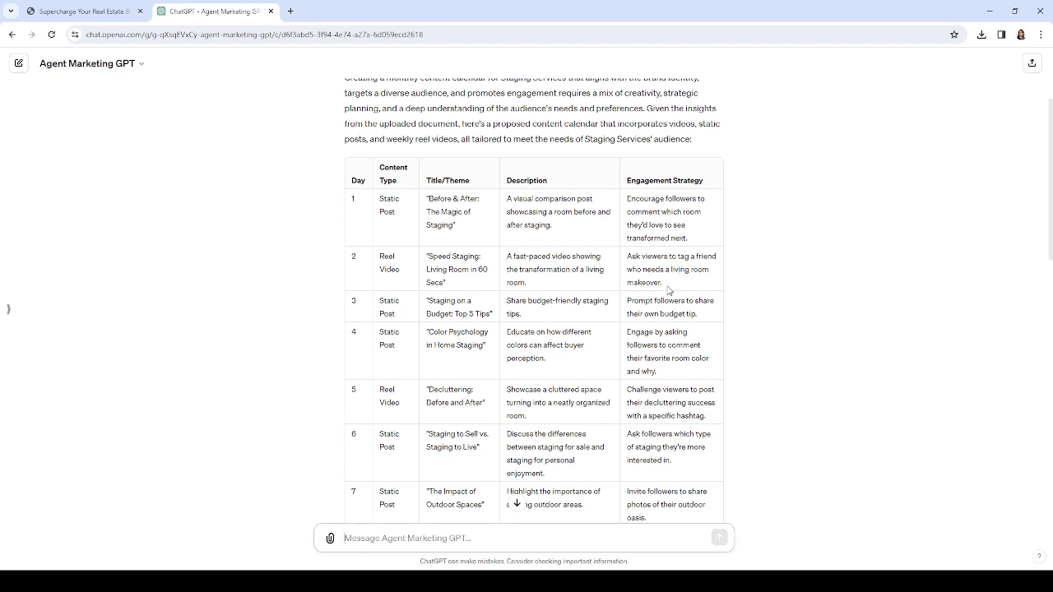
scroll(669, 288, "down", 1)
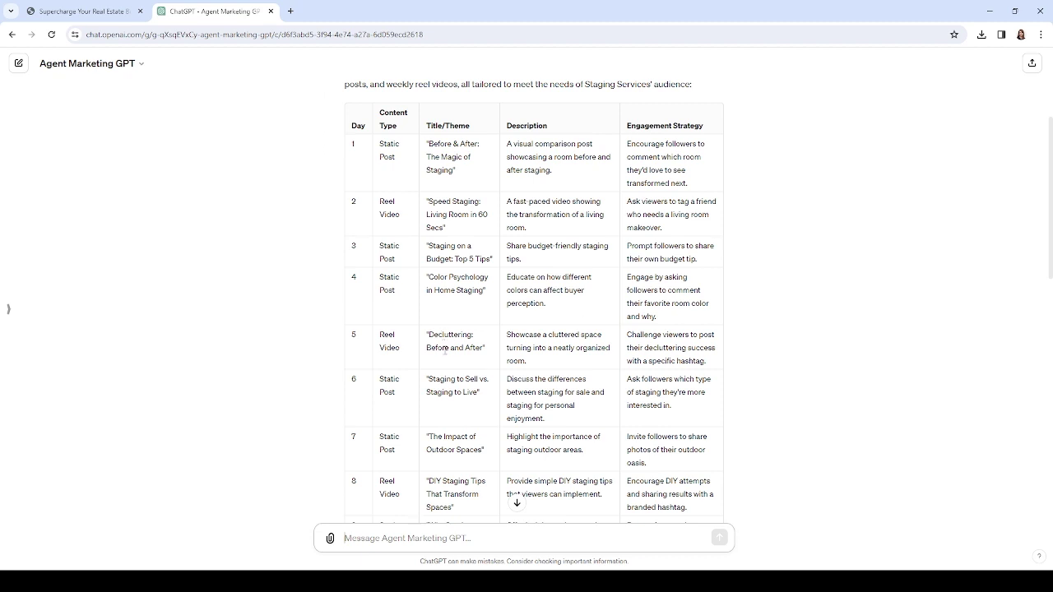
scroll(445, 324, "down", 1)
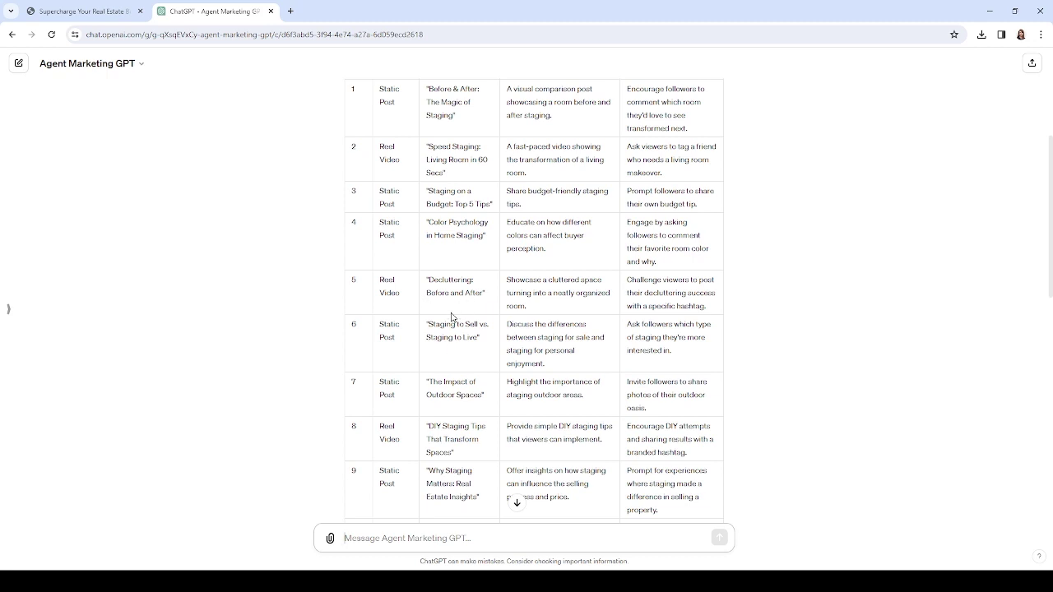
scroll(453, 318, "down", 1)
scroll(475, 293, "down", 1)
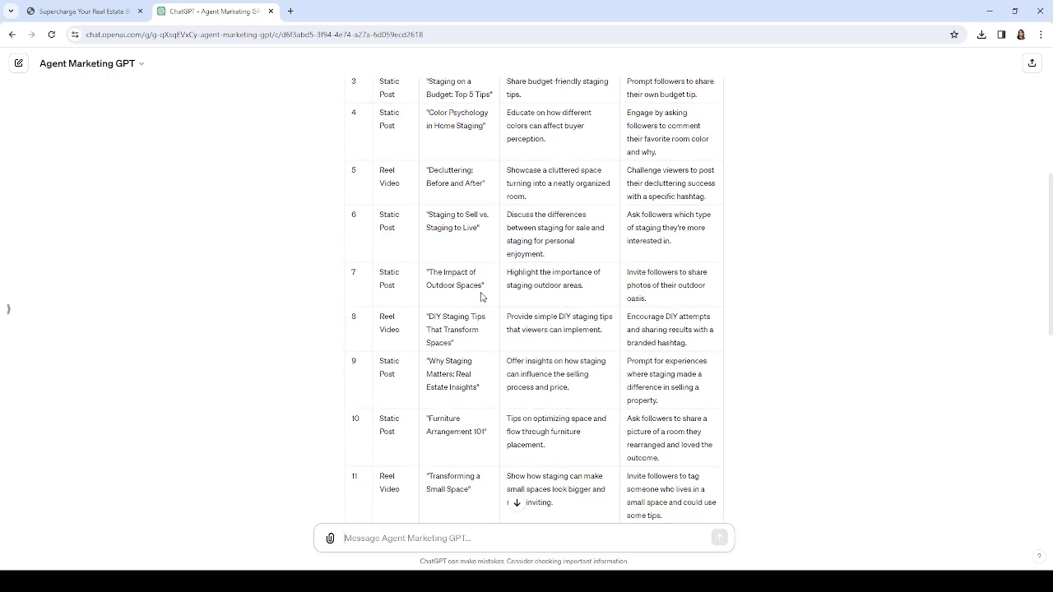
scroll(481, 296, "down", 2)
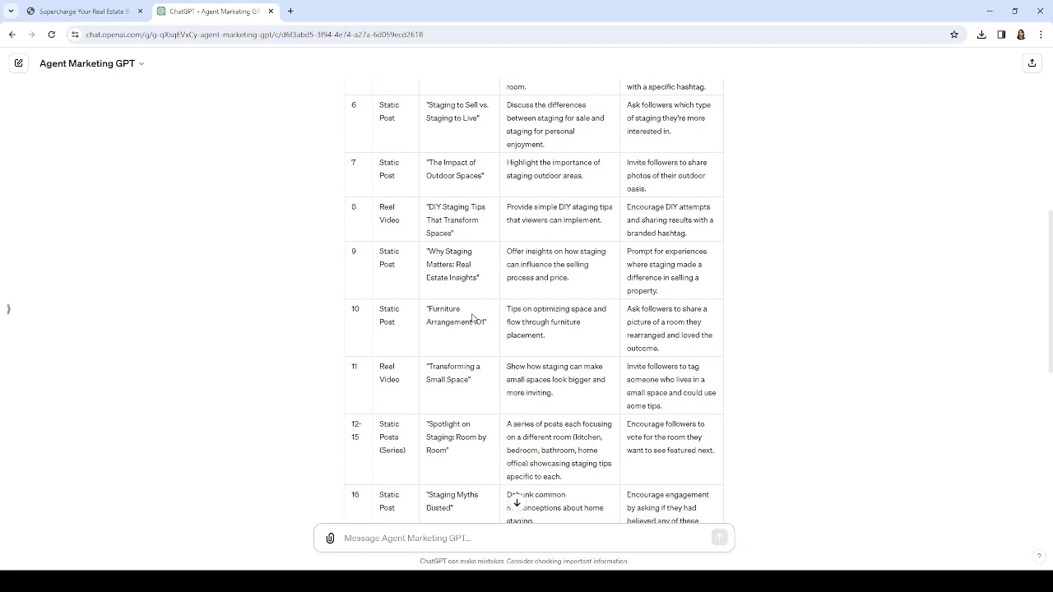
scroll(472, 317, "down", 1)
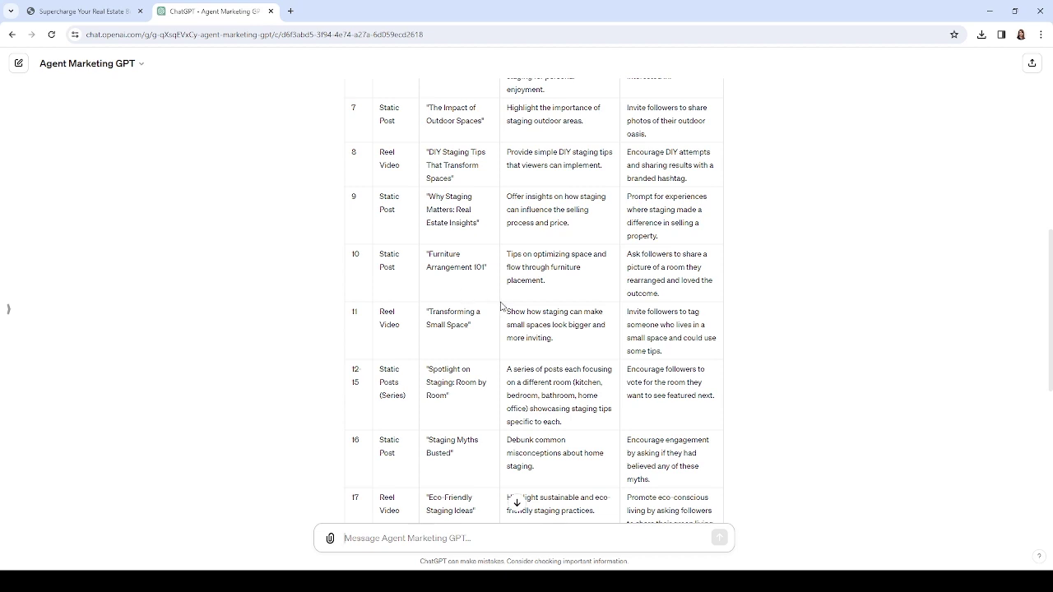
scroll(500, 306, "down", 2)
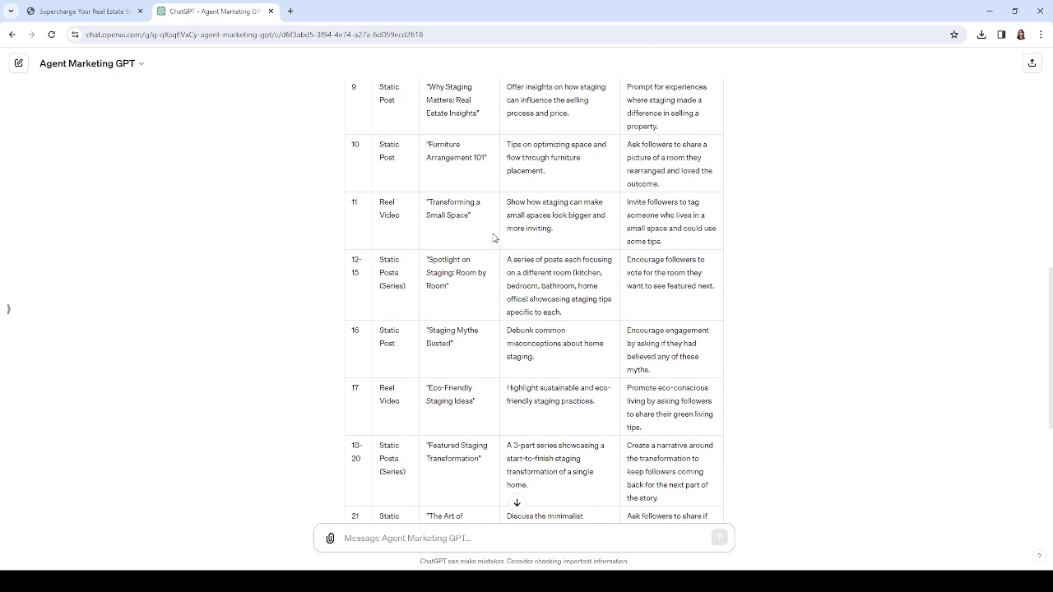
scroll(524, 302, "down", 2)
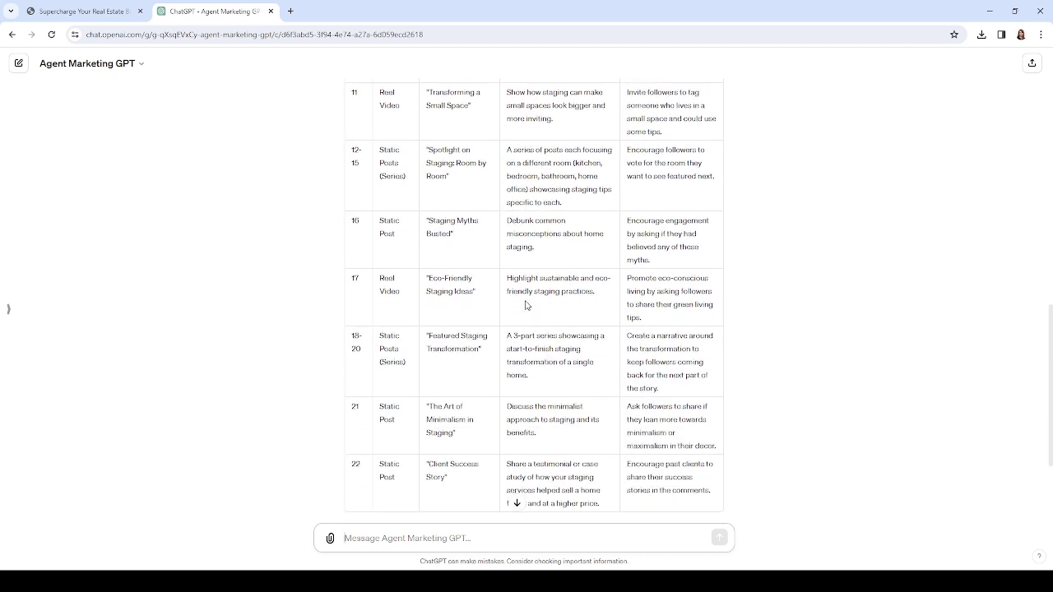
scroll(526, 307, "down", 1)
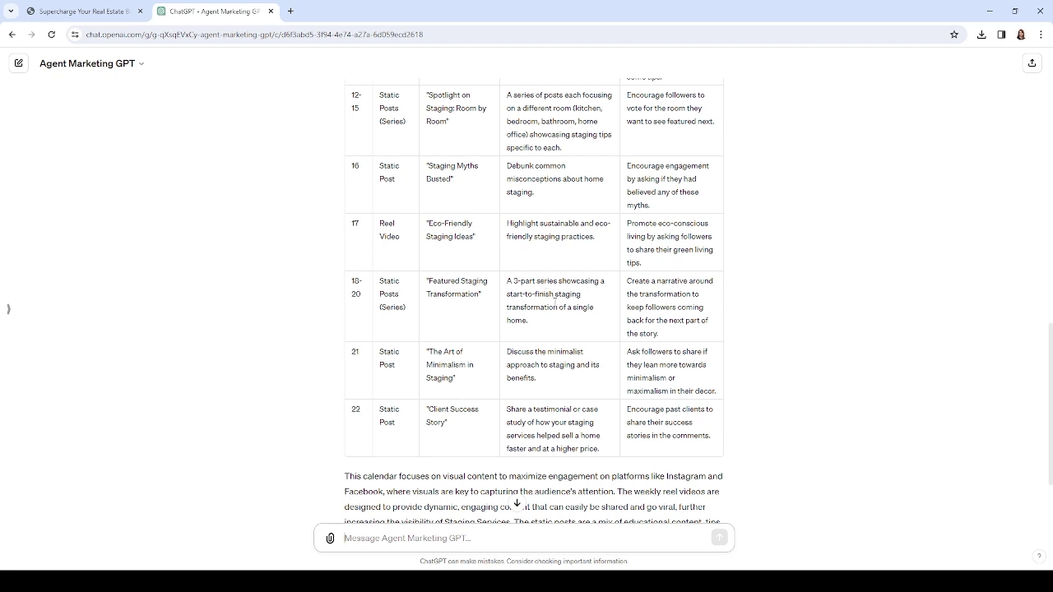
scroll(555, 301, "down", 2)
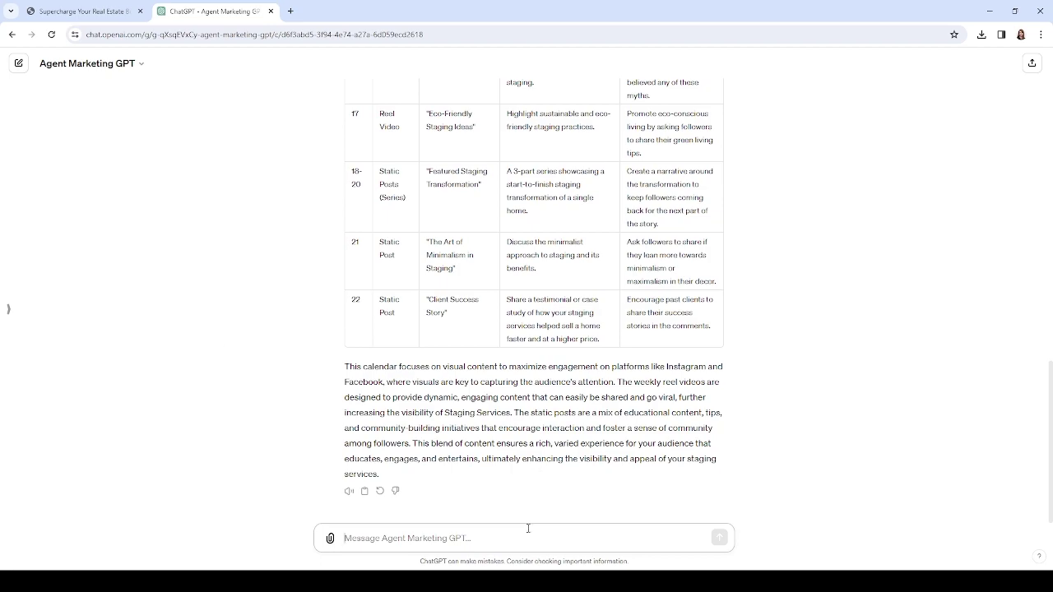
scroll(547, 510, "up", 15)
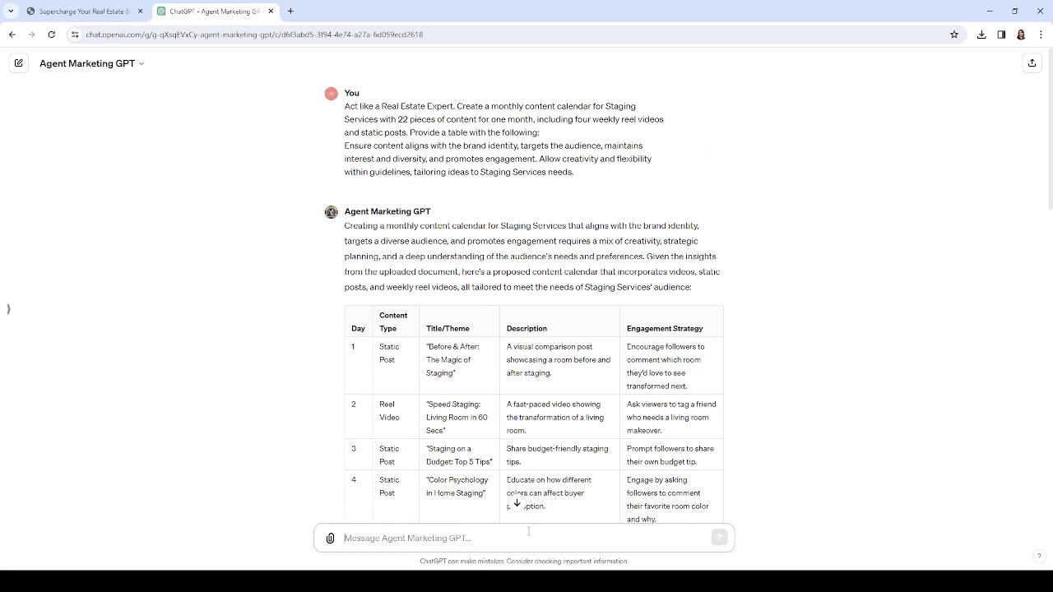
Ask Agent Marketing GPT to create a social media post for all the static posts.
left_click(517, 504)
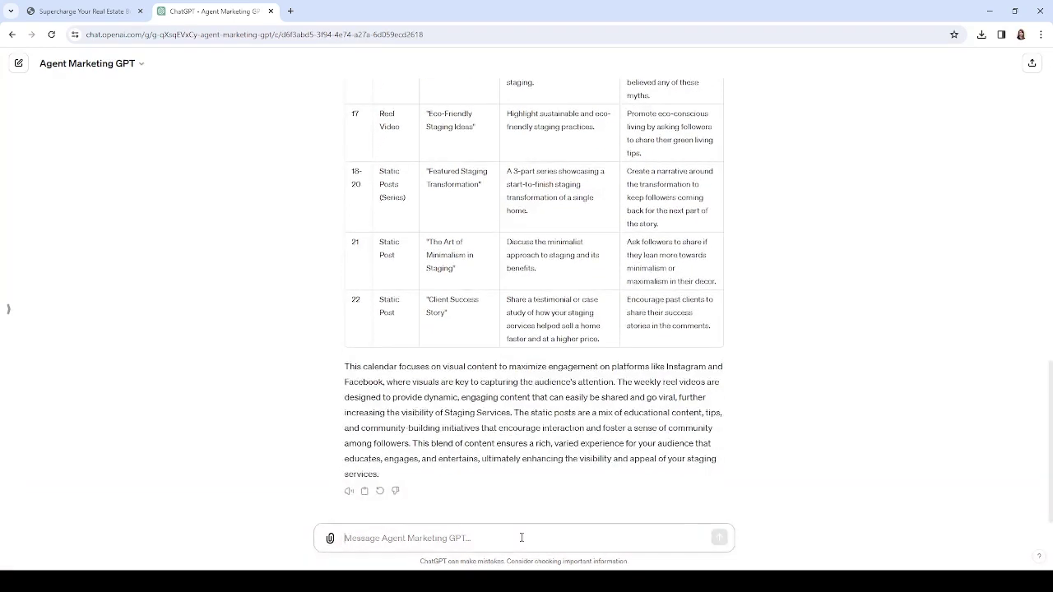
type("cre")
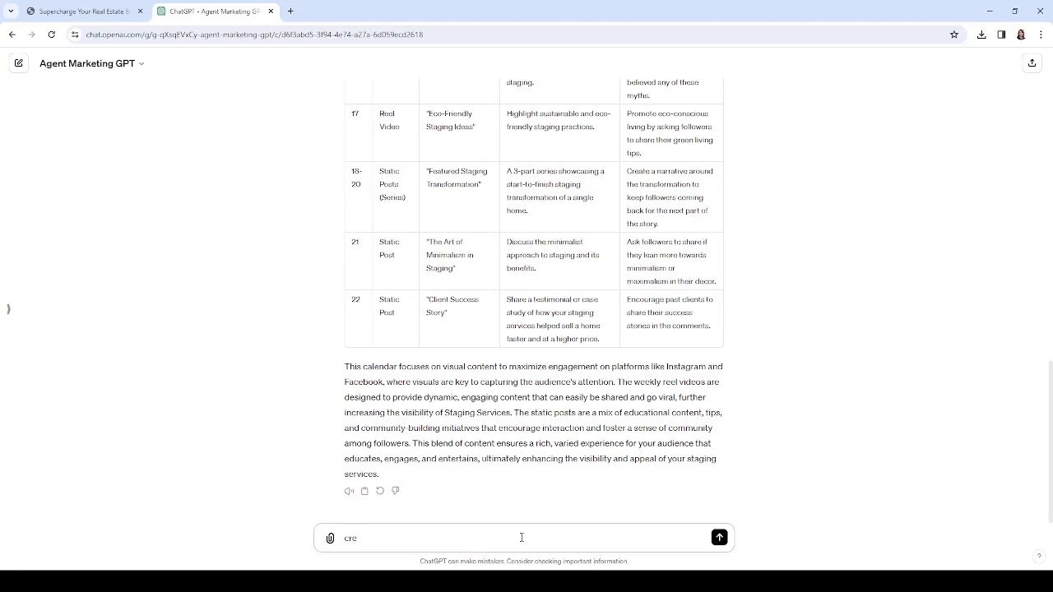
type("ate a so")
type("cial fo")
type(" media post f")
type("or all the")
type(" sta")
type("tic po")
type("sts")
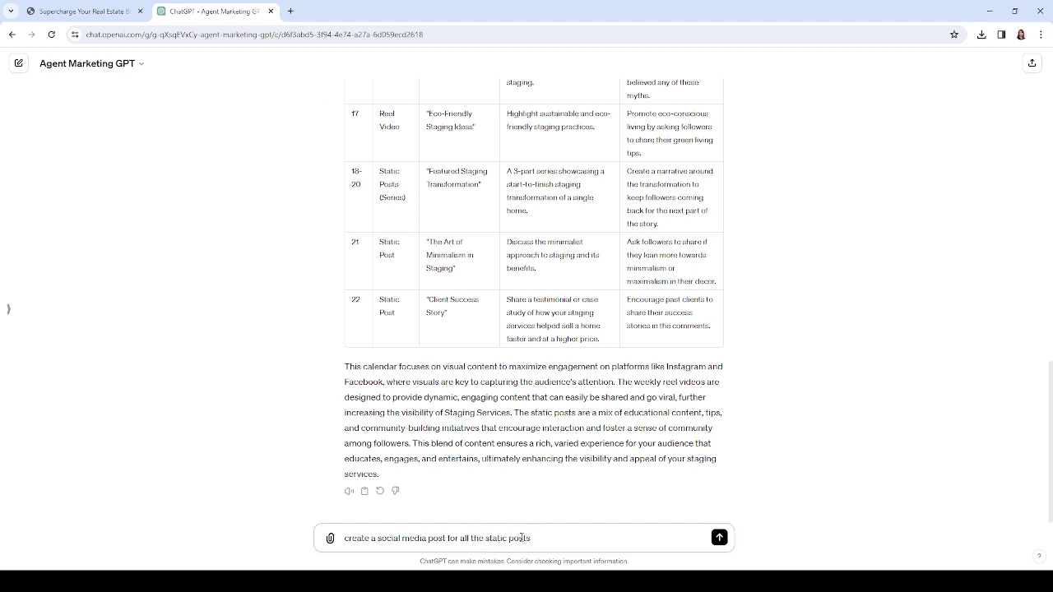
key("Return")
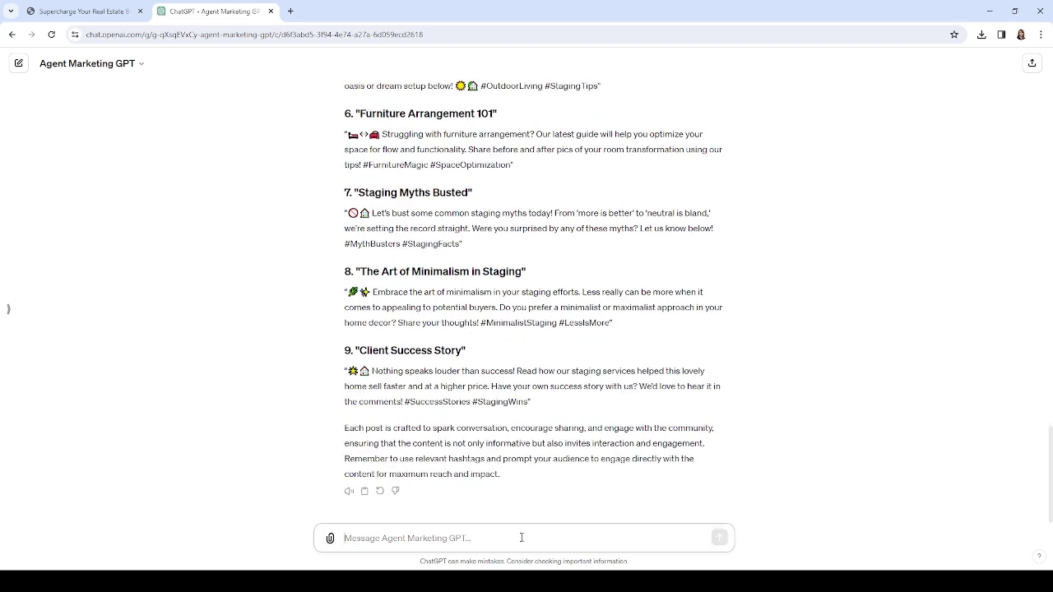
scroll(656, 334, "up", 15)
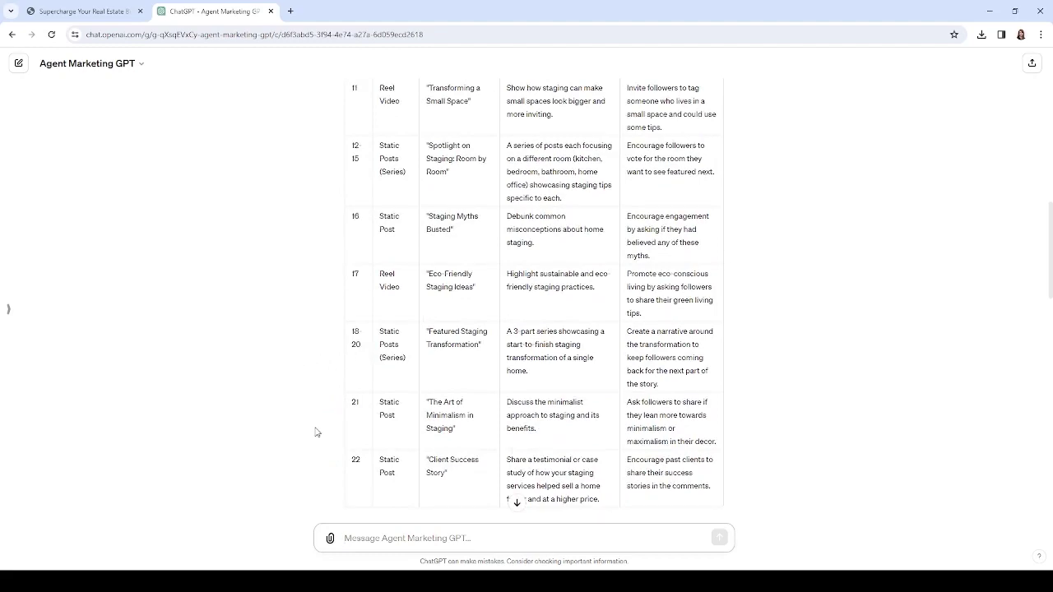
scroll(381, 359, "up", 10)
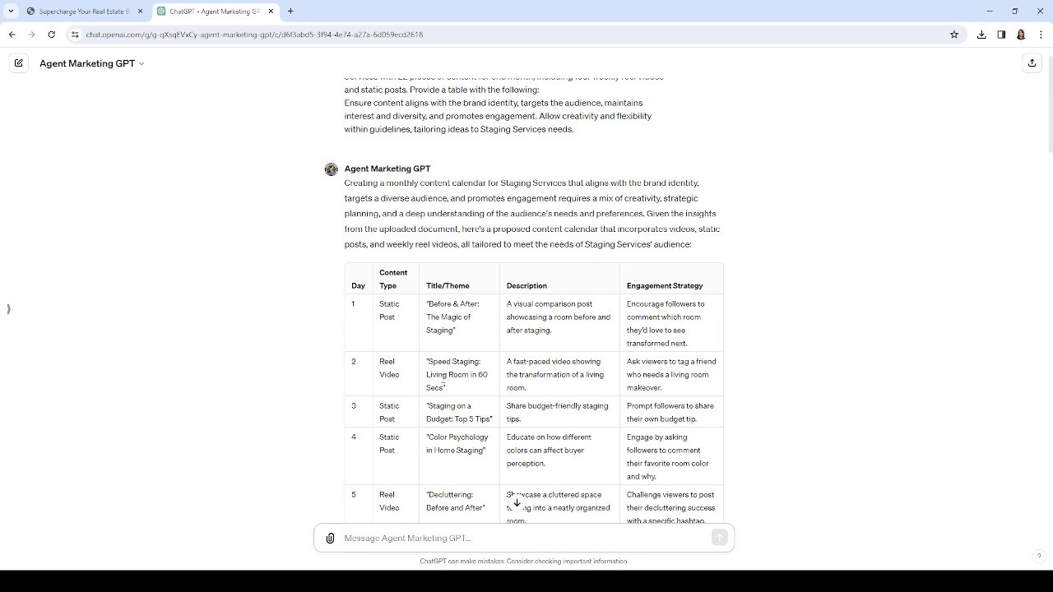
scroll(449, 382, "down", 3)
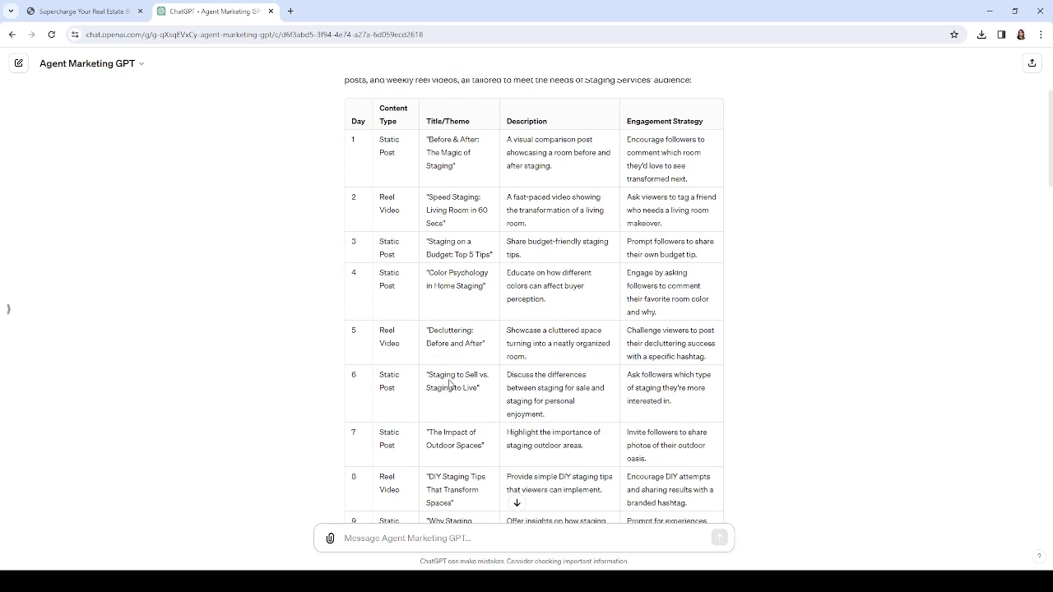
Copy the day 4 Color Psychology in Home Staging row and request a social post for it.
left_click_drag(425, 273, 582, 312)
key("ctrl+c")
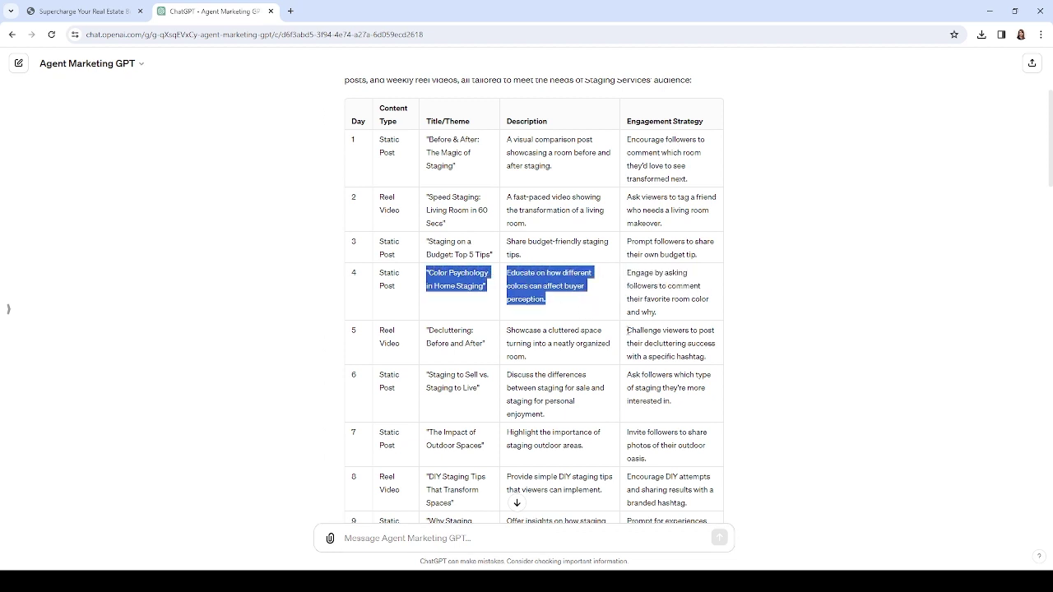
left_click(483, 536)
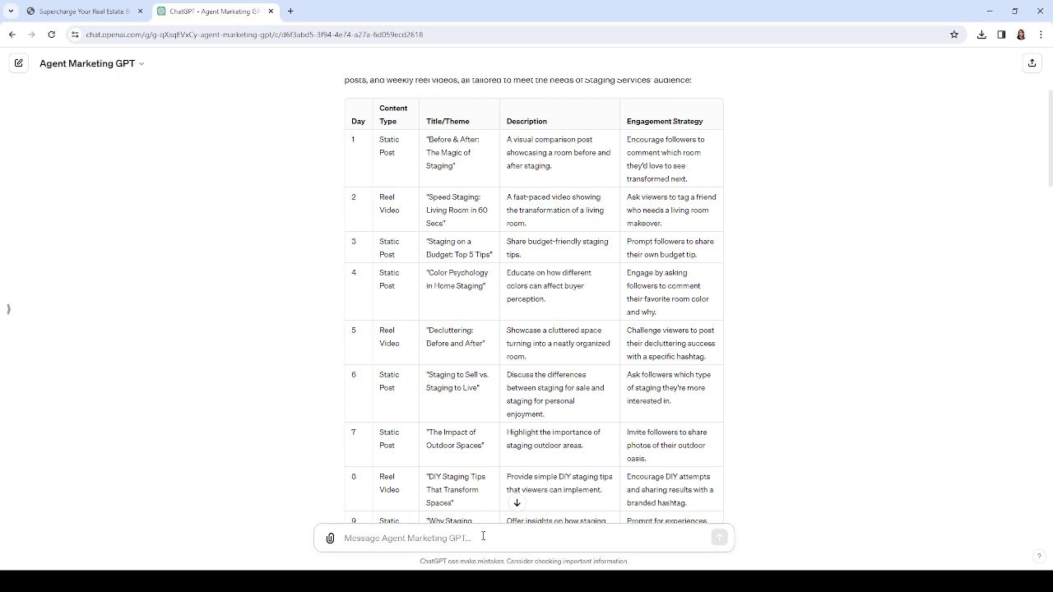
type("co")
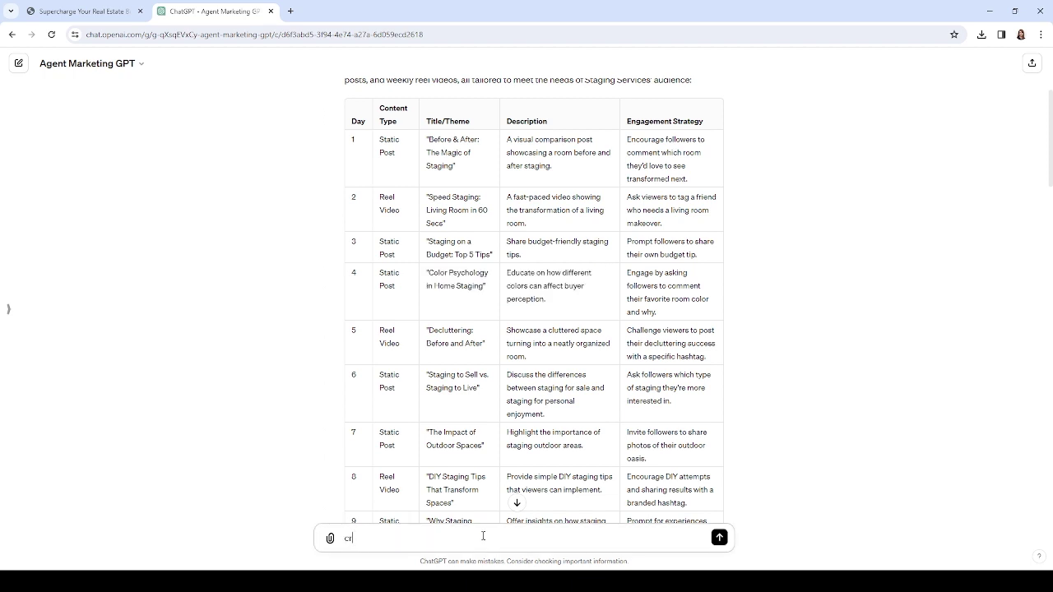
type("eate a")
type("social post for the following:")
key("ctrl+v")
key("Return")
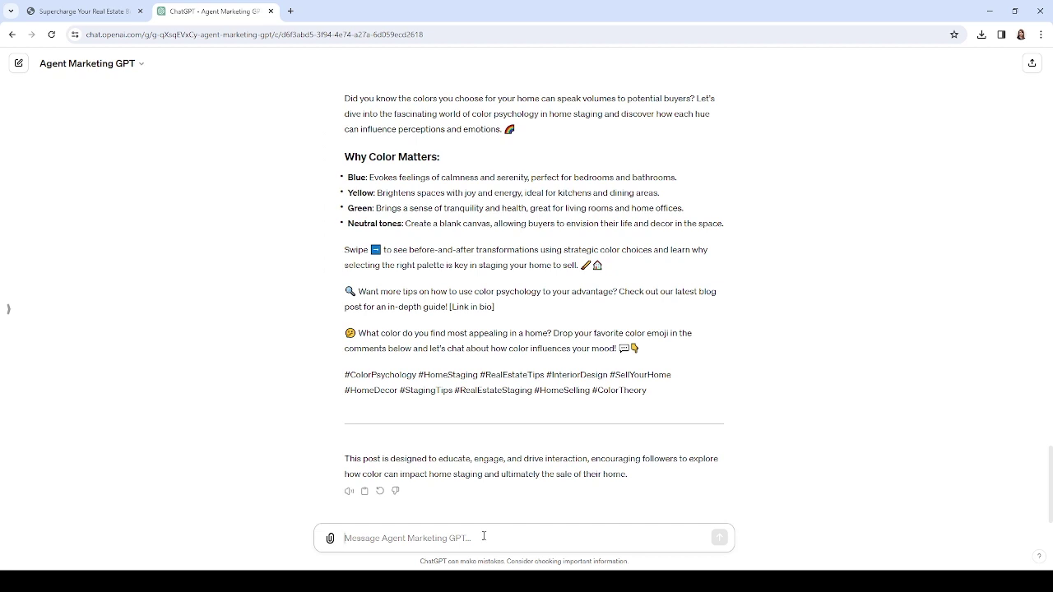
Ask for a graphic to accompany the color psychology social media post.
type("can you")
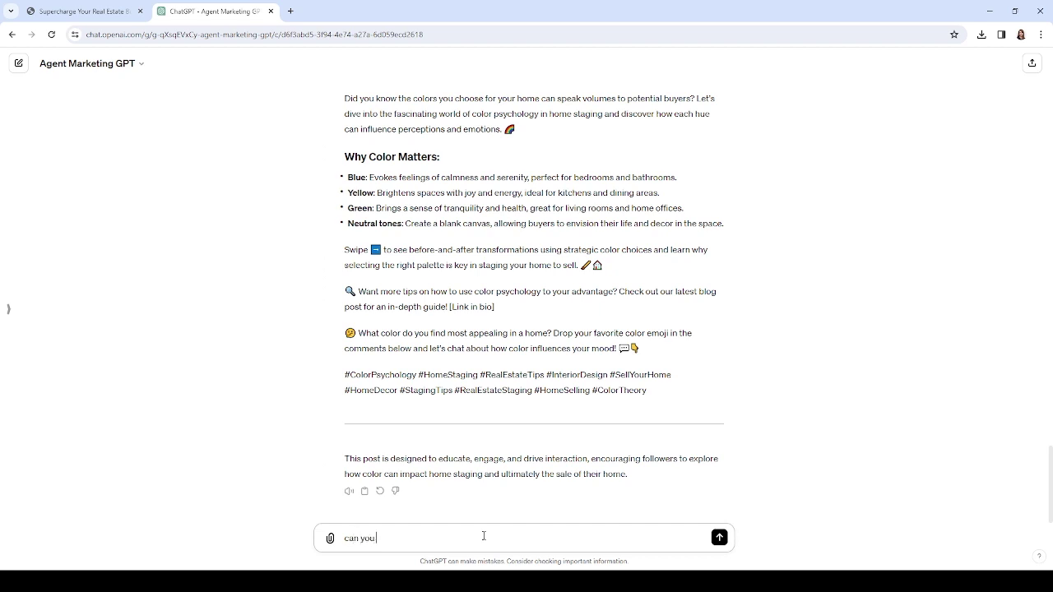
type(" give me a graphic for this social media post")
key("Return")
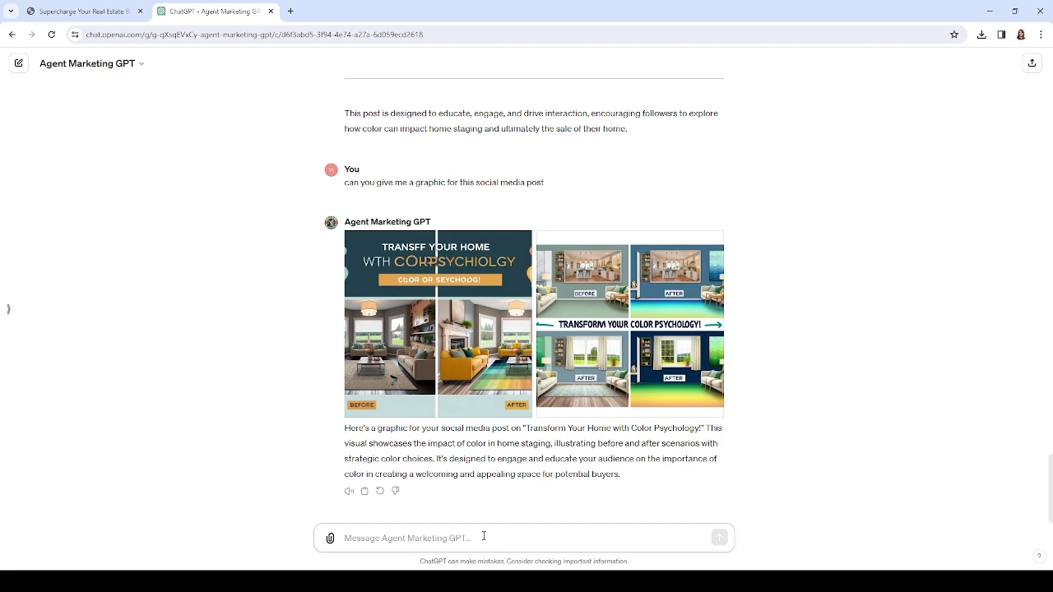
Request the color psychology graphic again, this time without words.
type("made a gra")
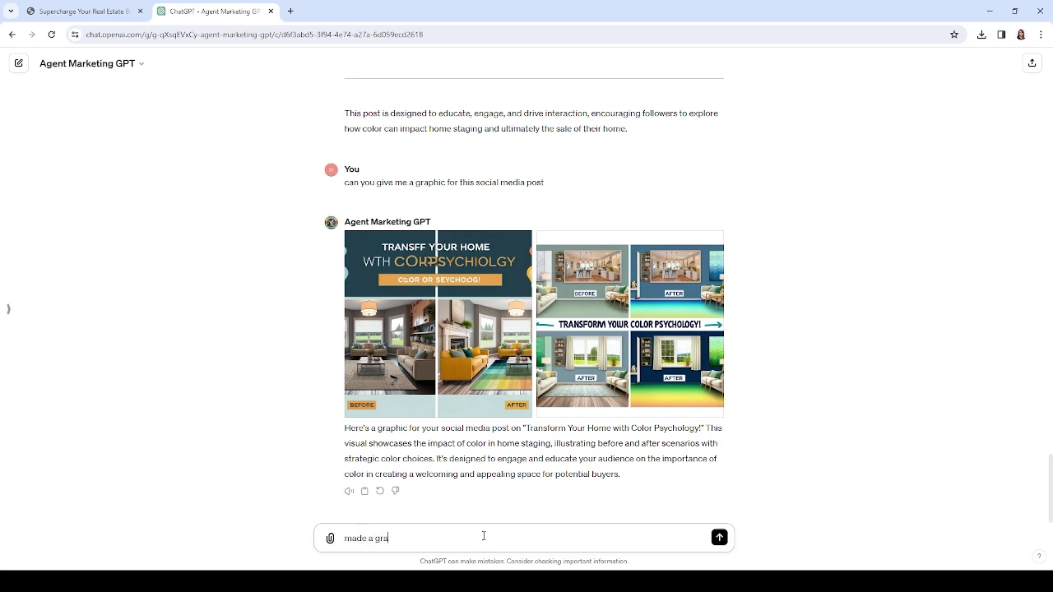
type("phic withut")
key("BackSpace")
key("BackSpace")
type("out orwords")
key("Return")
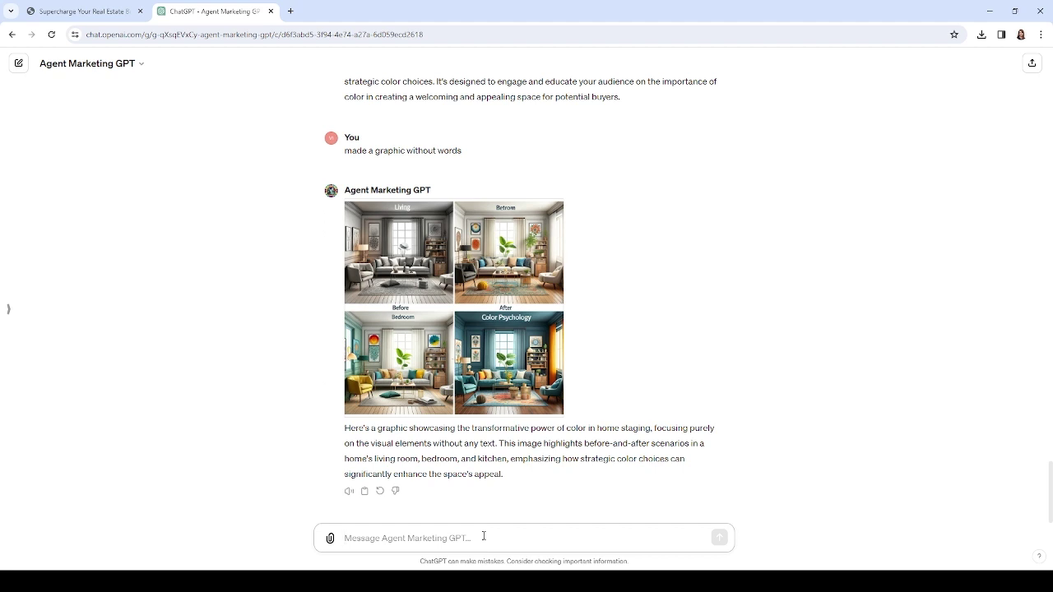
Send 'give the same without text' to get a wordless before-and-after graphic.
type("give th")
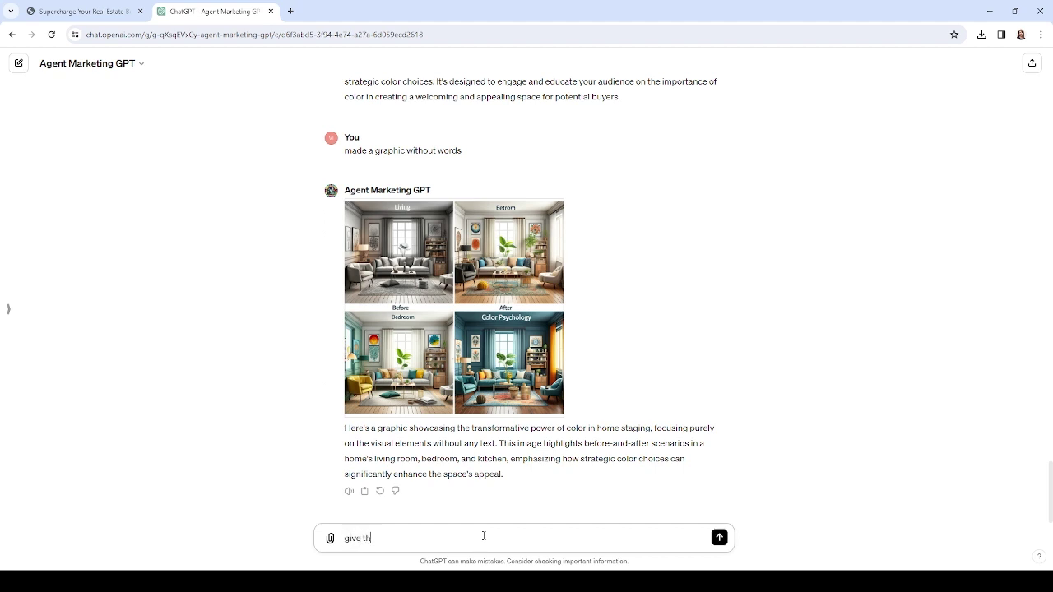
type("e same without text")
key("Return")
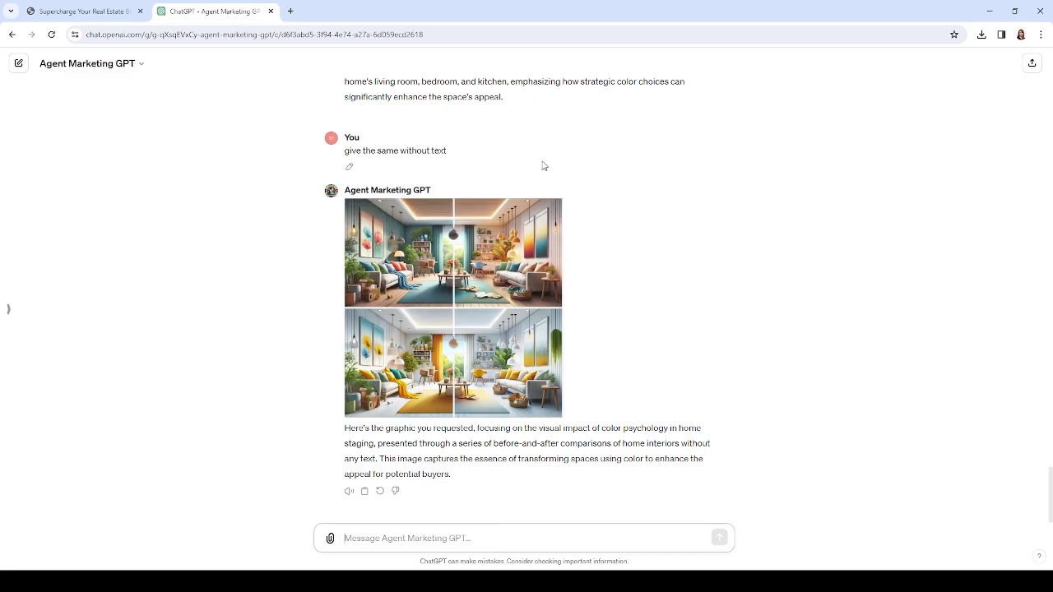
Select and copy the Transform Your Home with Color Psychology post text.
scroll(559, 169, "up", 10)
scroll(597, 176, "up", 10)
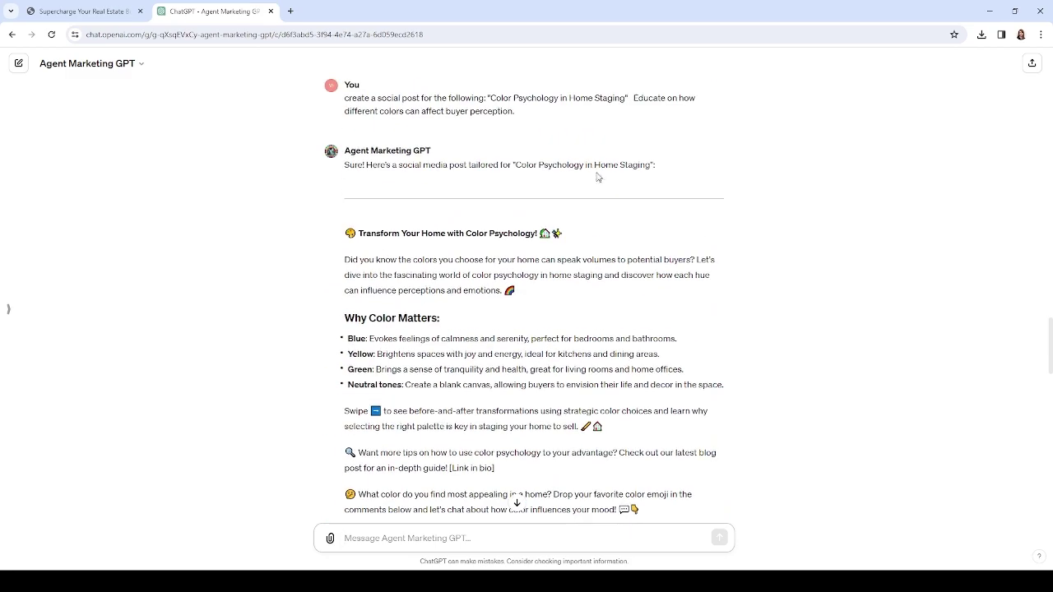
left_click_drag(346, 228, 625, 325)
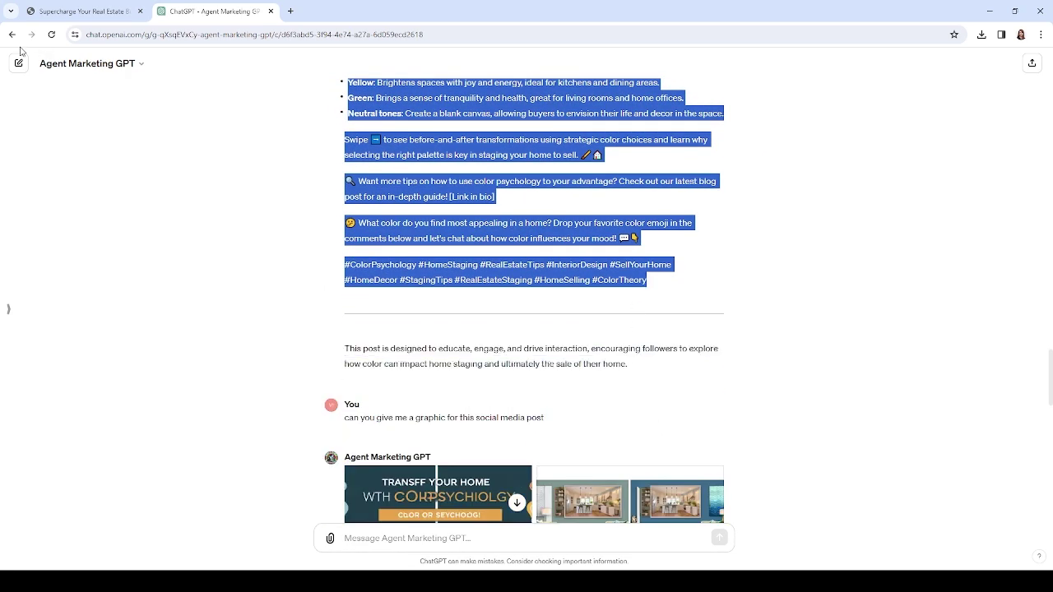
Search 'canva' in the GPT directory and open the Canva GPT.
left_click(70, 62)
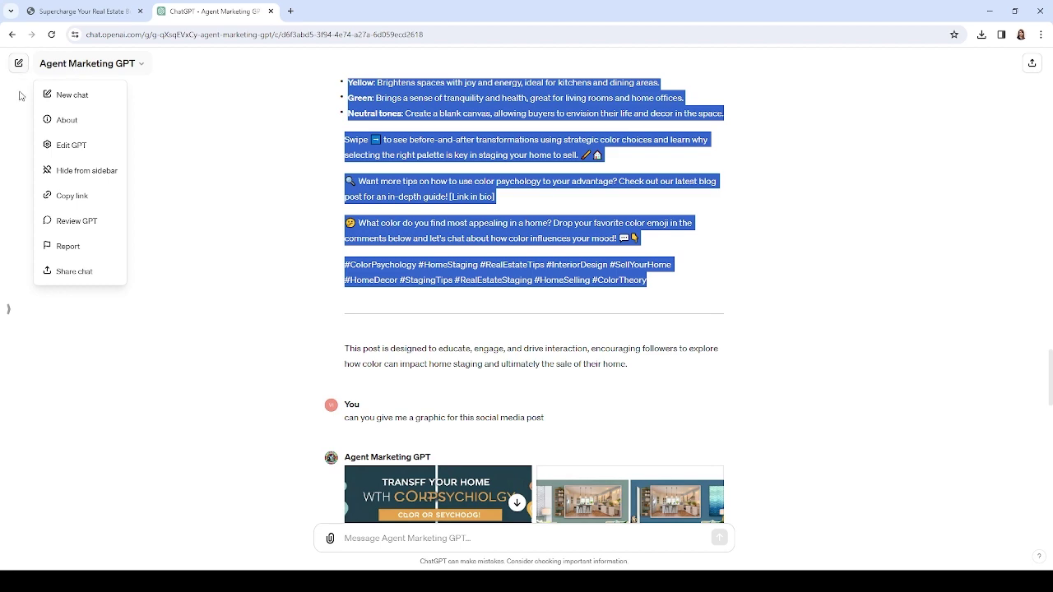
left_click(8, 310)
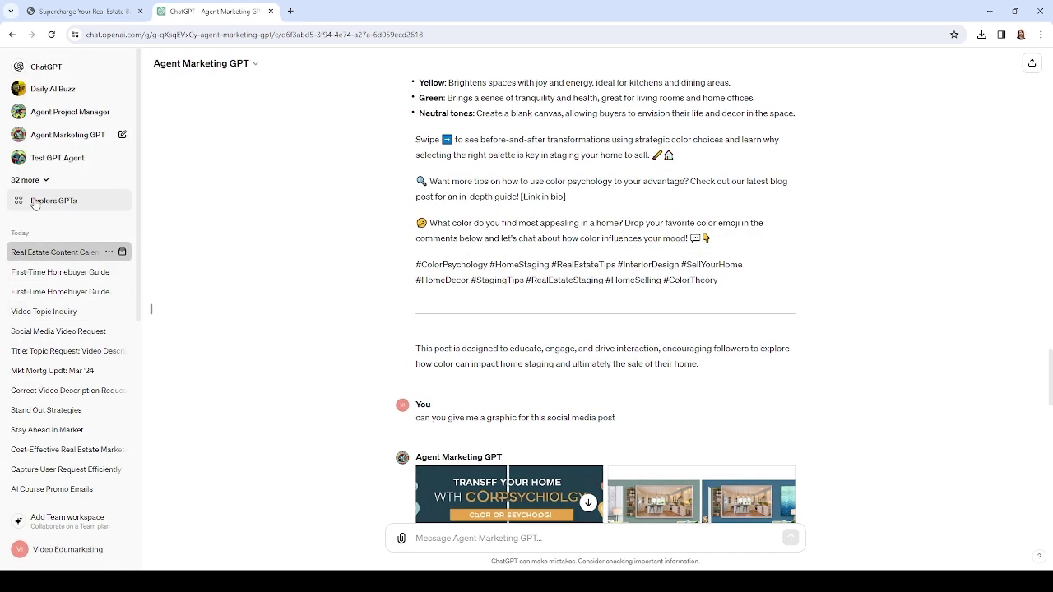
left_click(35, 203)
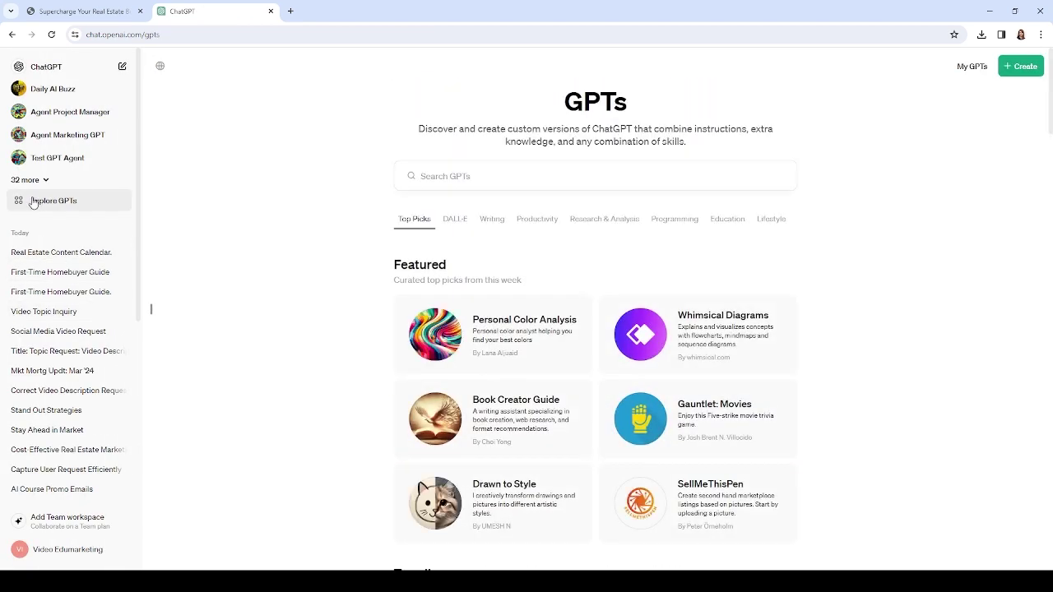
left_click(152, 309)
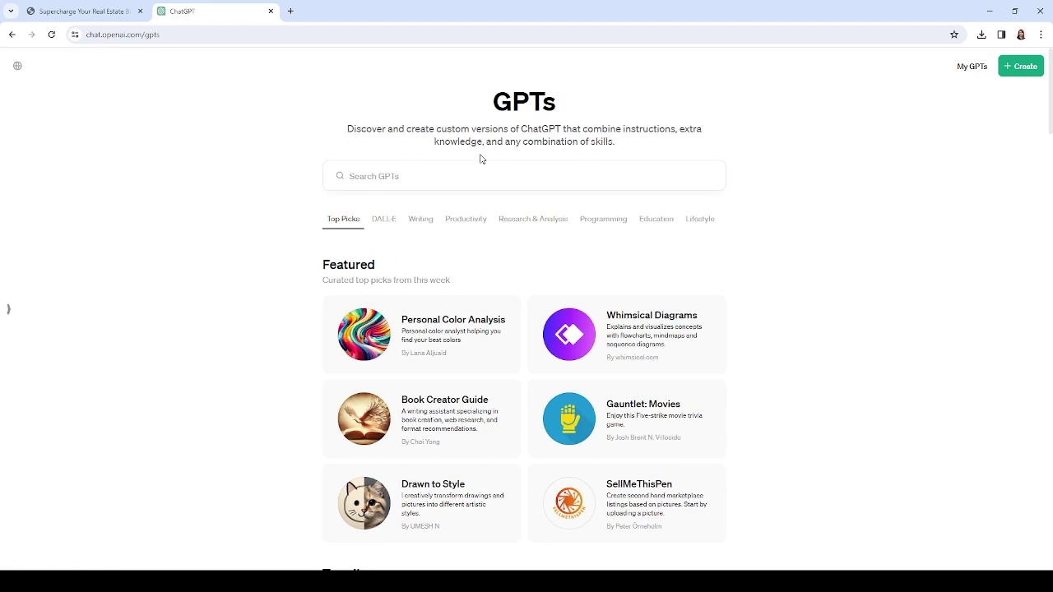
left_click(406, 179)
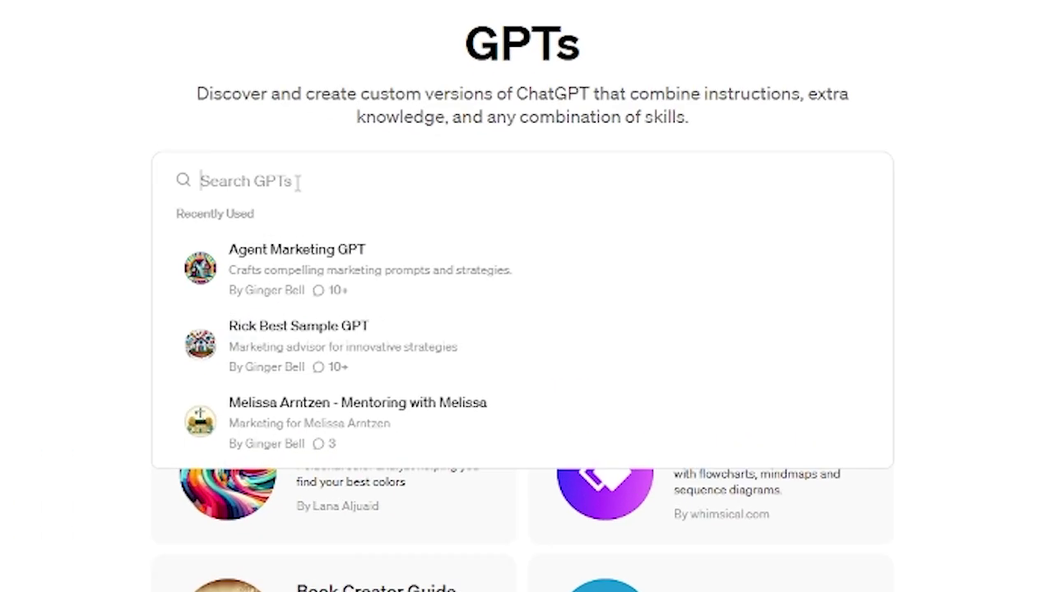
type("canva")
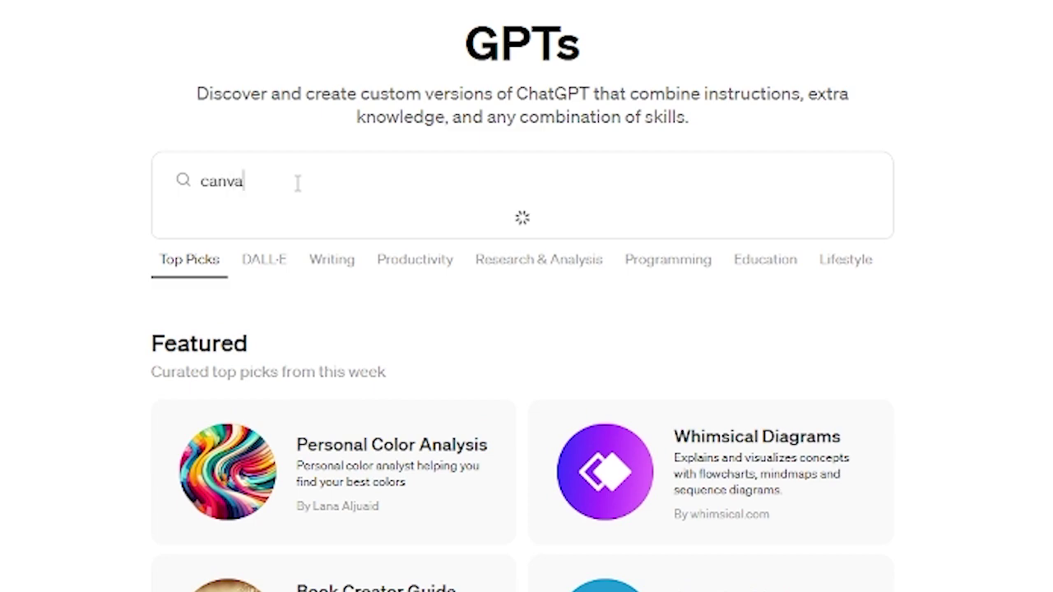
left_click(286, 251)
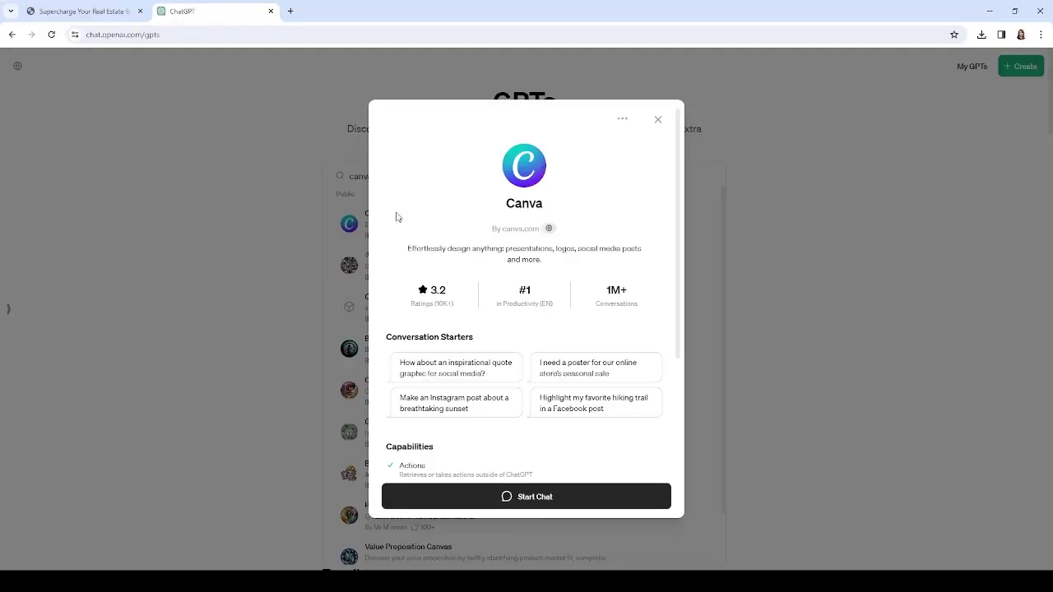
Send the Canva GPT 'make a graphic for this post:' with the pasted color-psychology post.
left_click(617, 497)
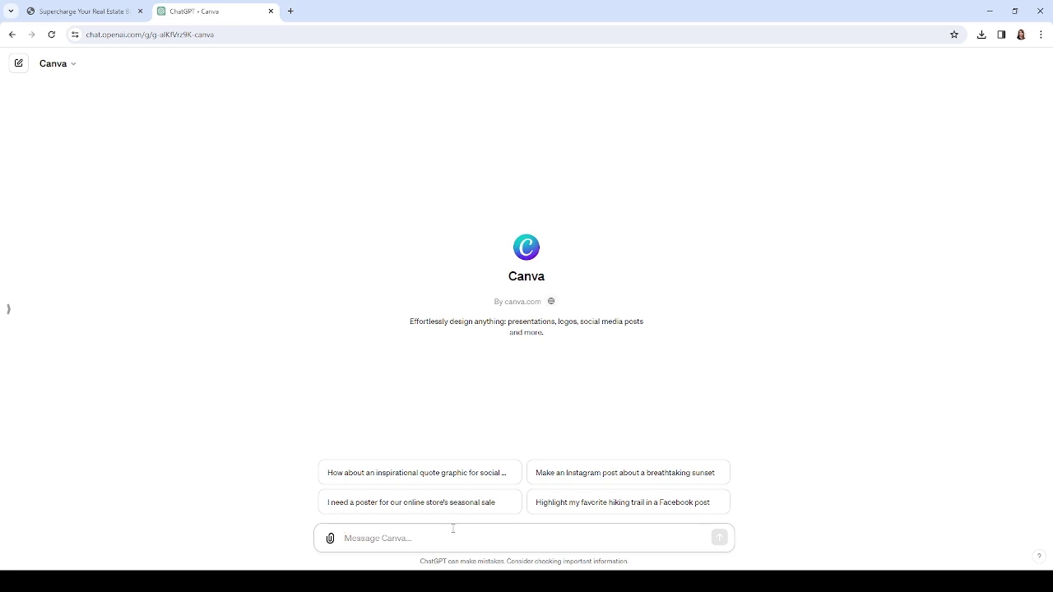
type("make a graphic for this p")
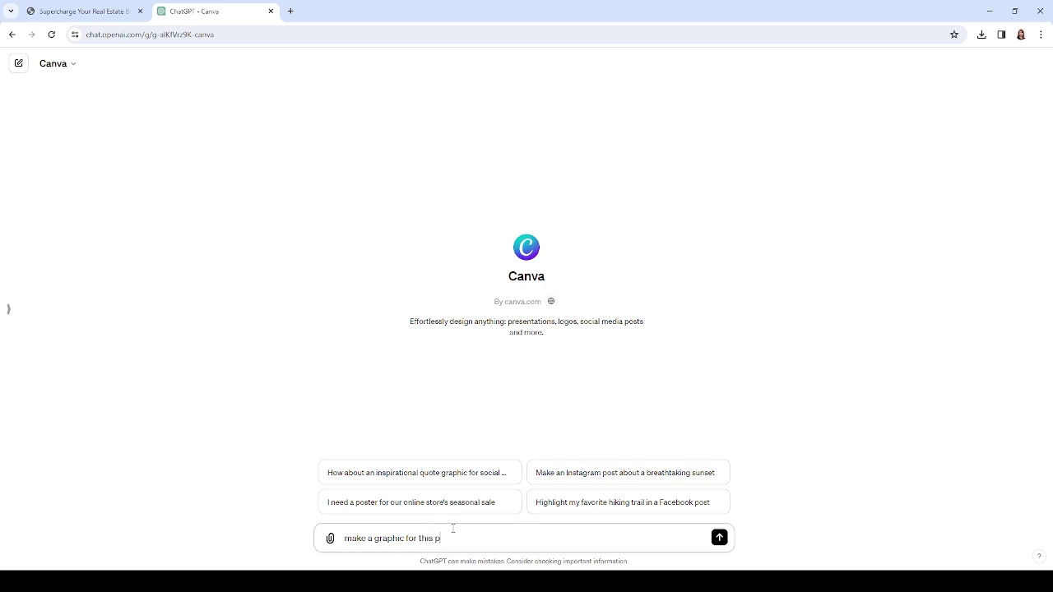
type("ost:")
key("ctrl+v")
key("Return")
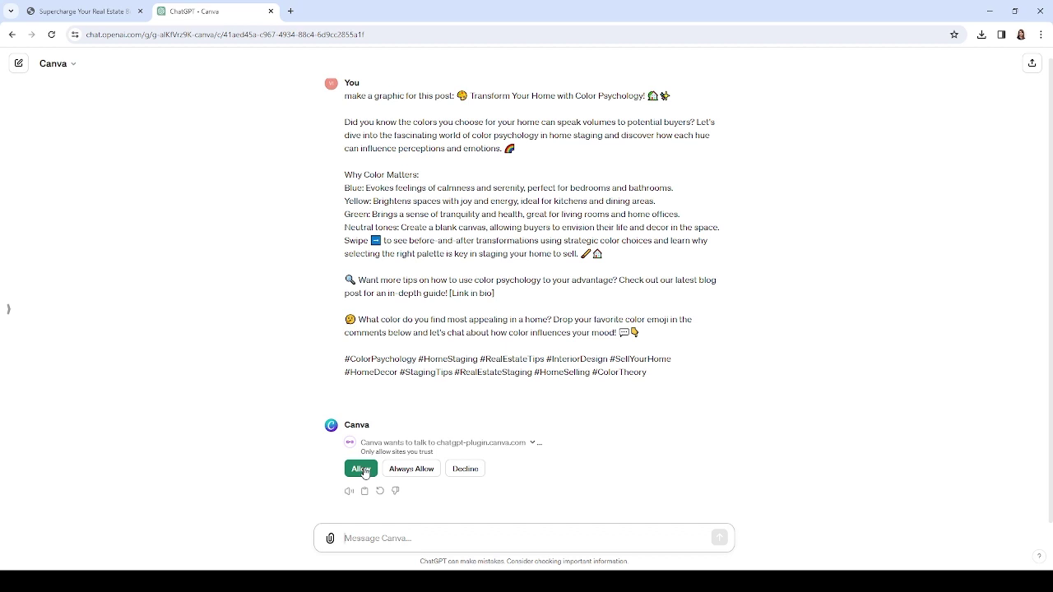
Allow the Canva GPT to contact Canva and receive the 'Color Your Home Right' design.
left_click(362, 469)
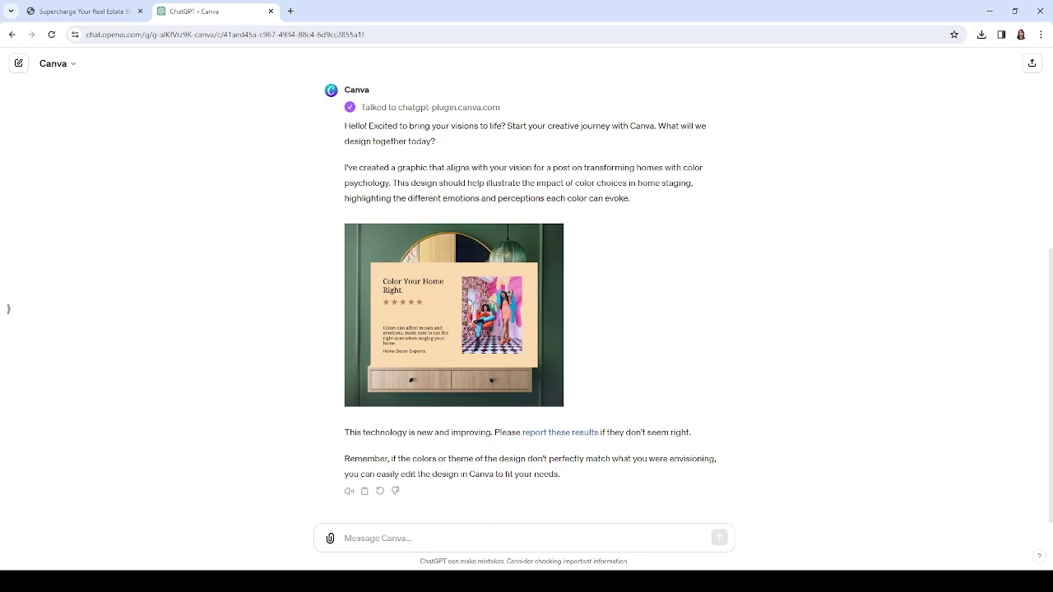
left_click(418, 530)
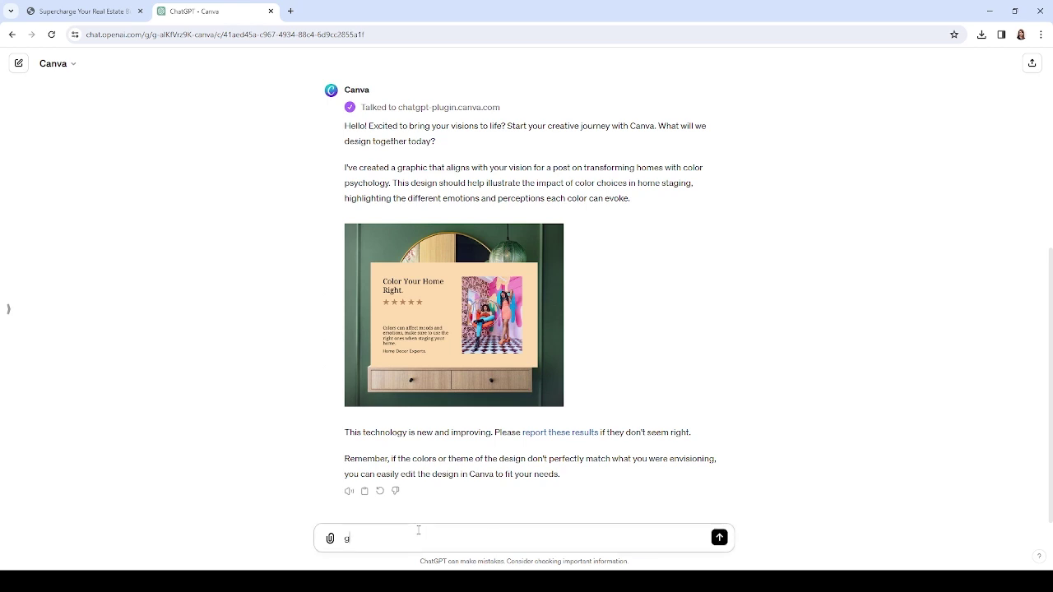
Ask the Canva GPT to 'give me a comparison' and allow it to connect to Canva.
type("e me a comparison")
key("Return")
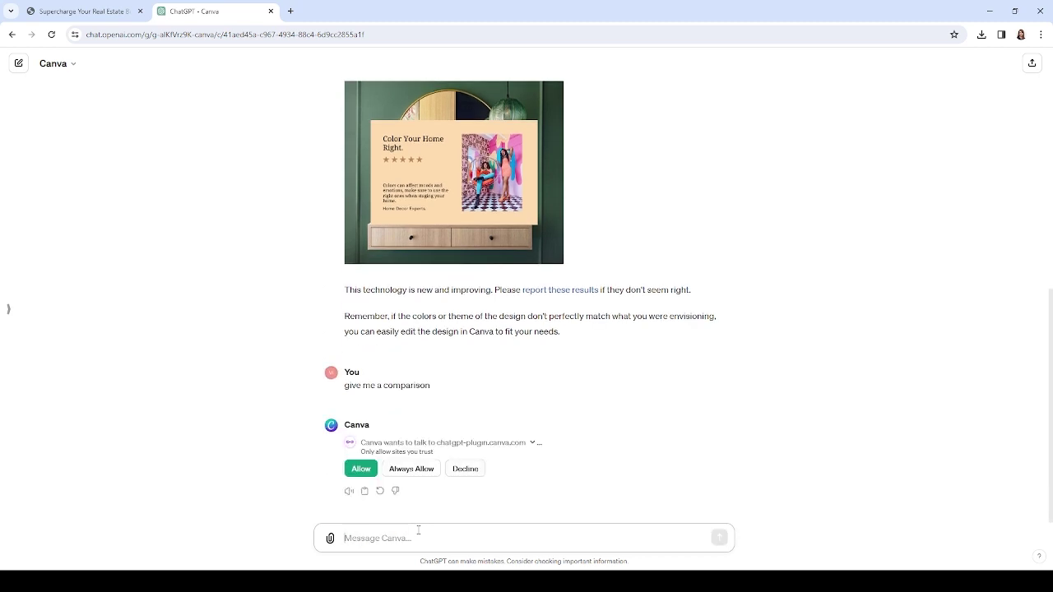
left_click(362, 469)
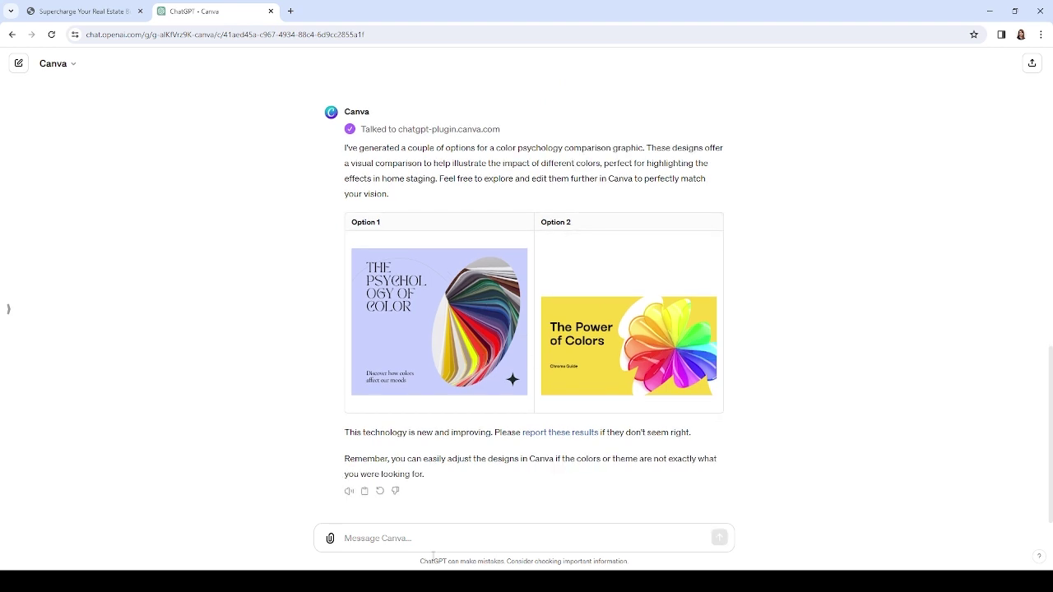
left_click(421, 536)
Send the Canva GPT the request 'give me a living room with color'.
type("g")
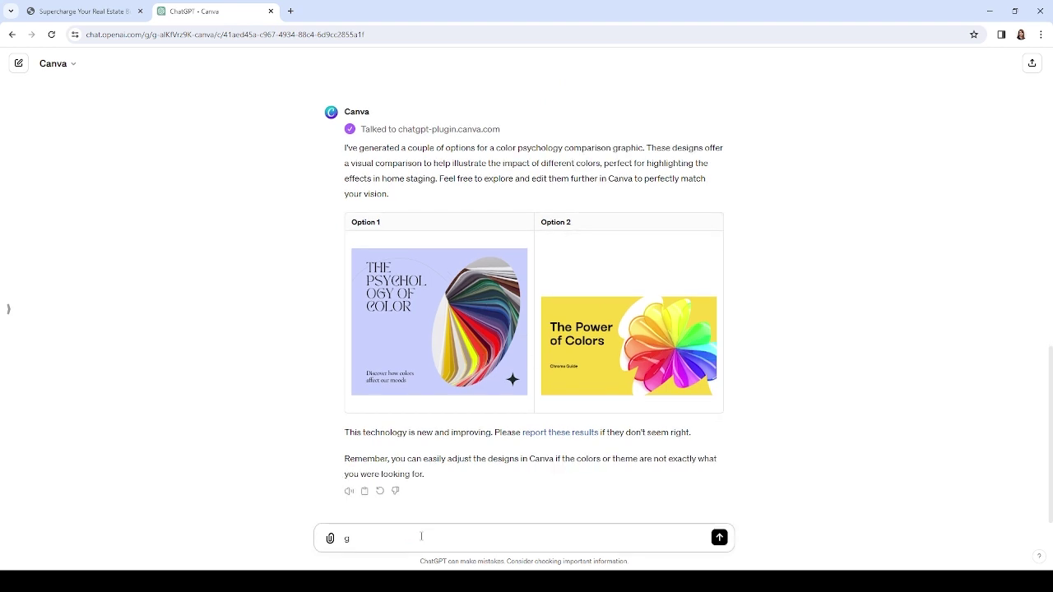
type("ive me a living room with colo")
key("Return")
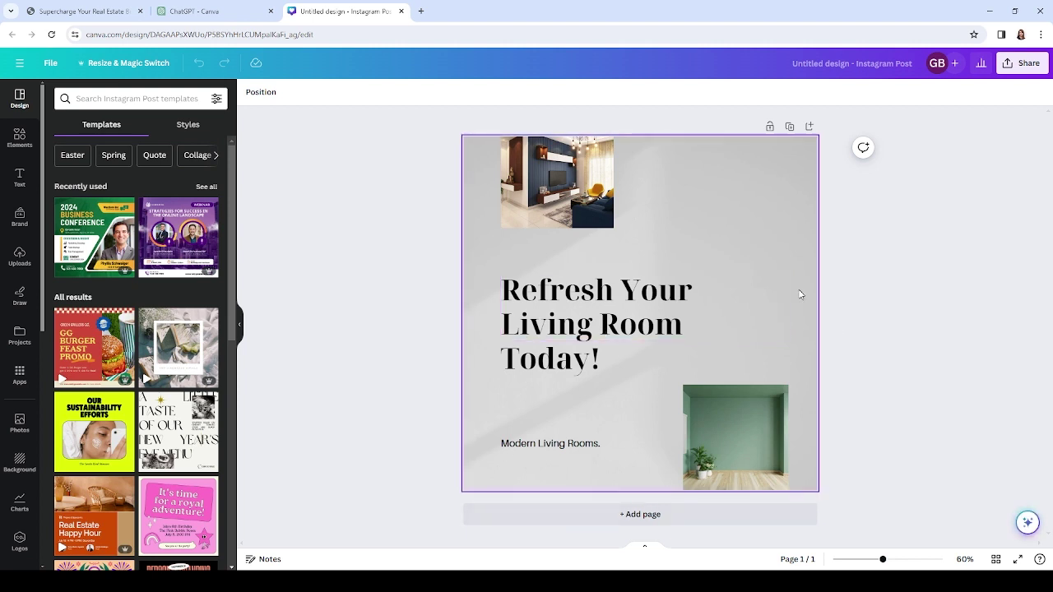
Enlarge the top-left living-room photo and the green room photo, then return to the ChatGPT chat.
left_click(587, 187)
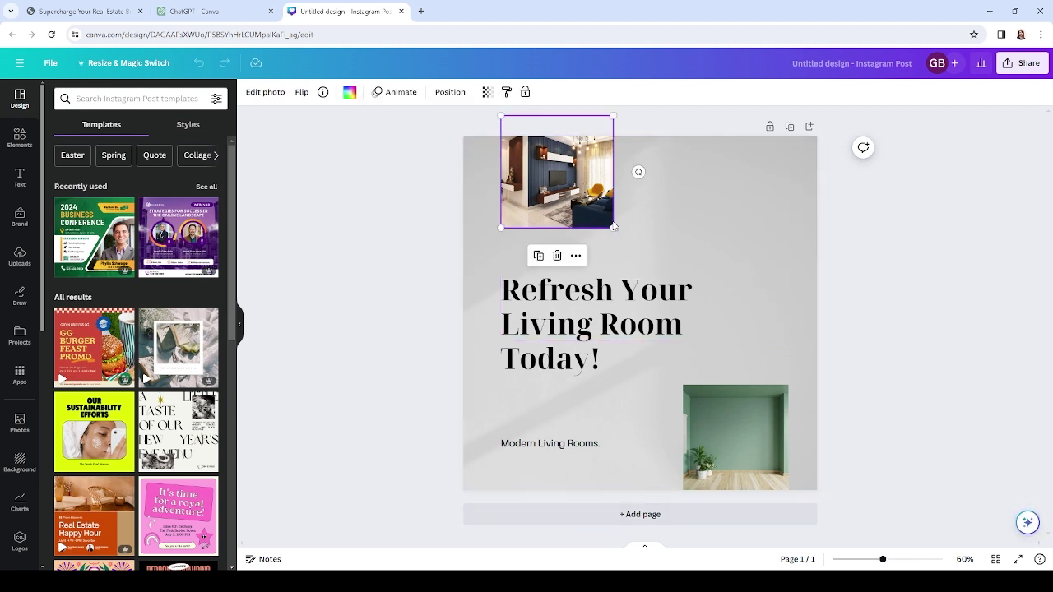
left_click_drag(613, 227, 653, 267)
left_click(749, 450)
left_click_drag(683, 385, 625, 353)
left_click(643, 309)
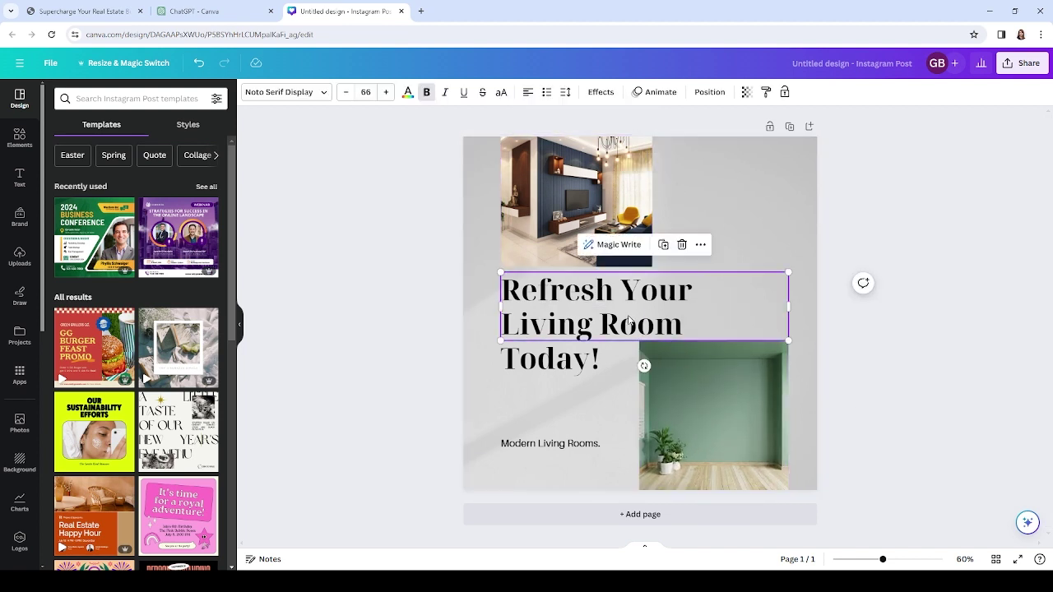
left_click(740, 199)
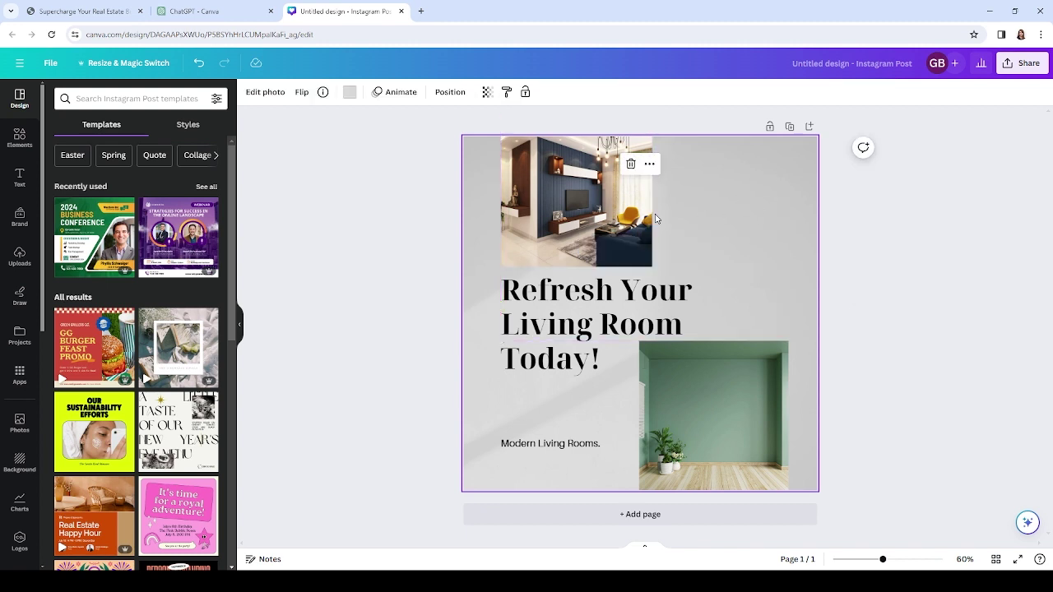
left_click(205, 11)
scroll(468, 233, "up", 10)
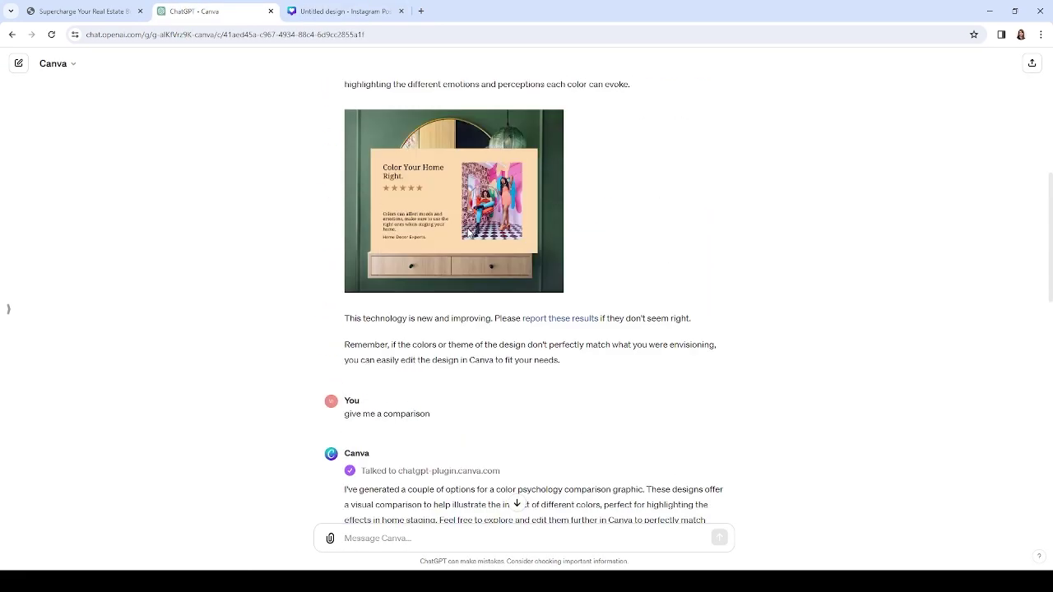